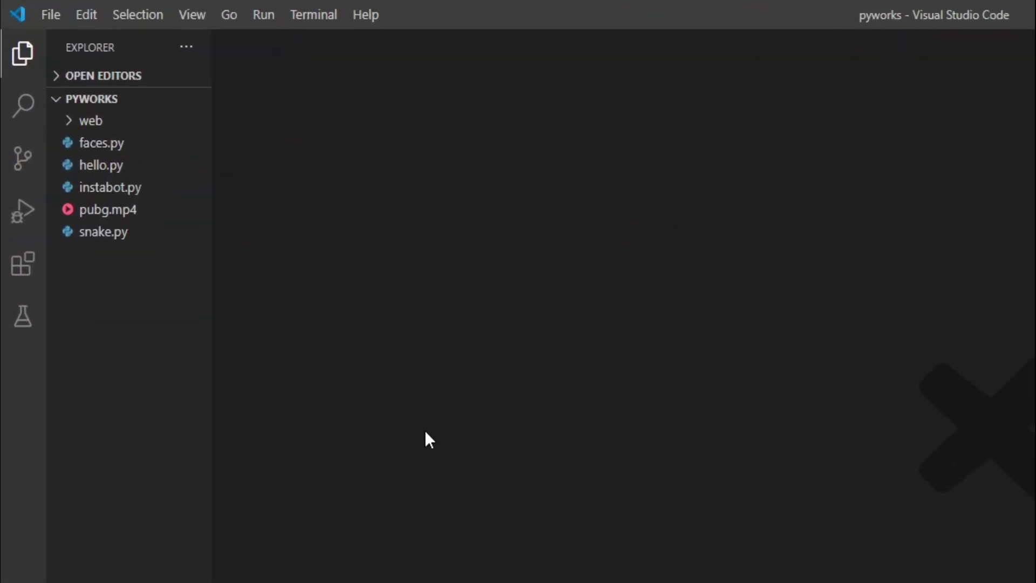
# Step: Add a new empty converter.py file to pyworks, then go to moviepy's PyPI page in Chrome
pyautogui.click(161, 137)
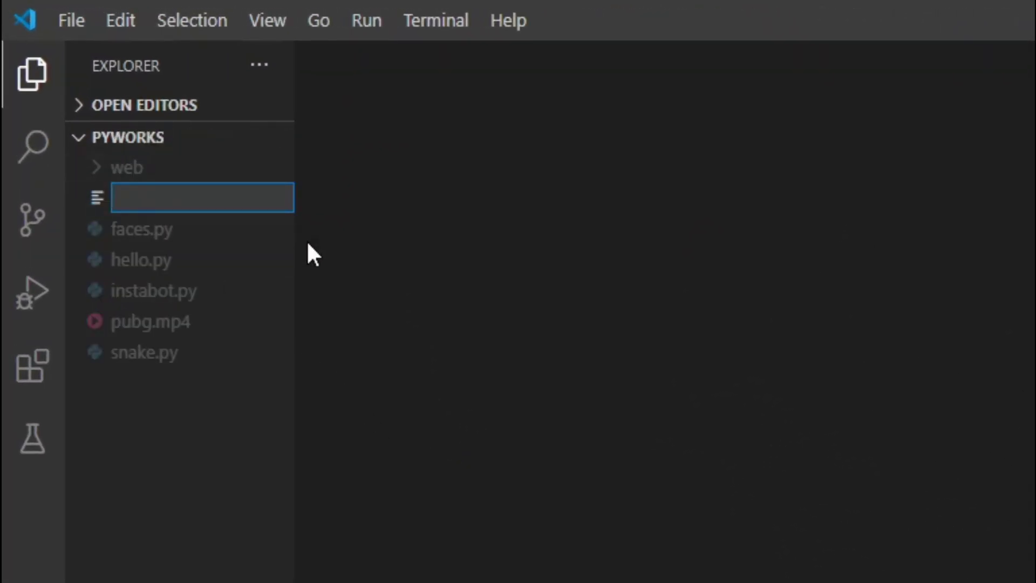
pyautogui.write('converter')
pyautogui.write('.')
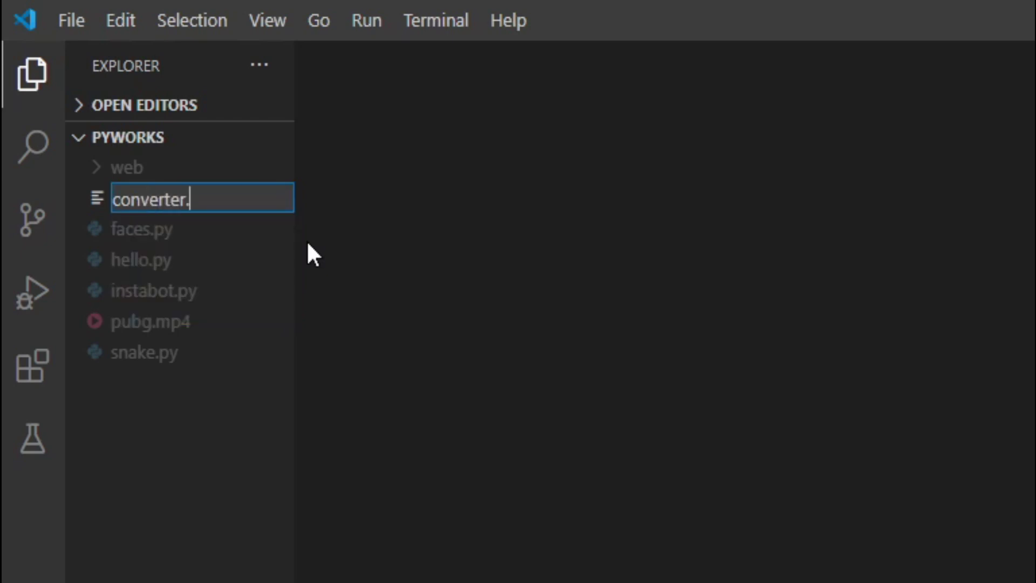
pyautogui.write('py')
pyautogui.press('Return')
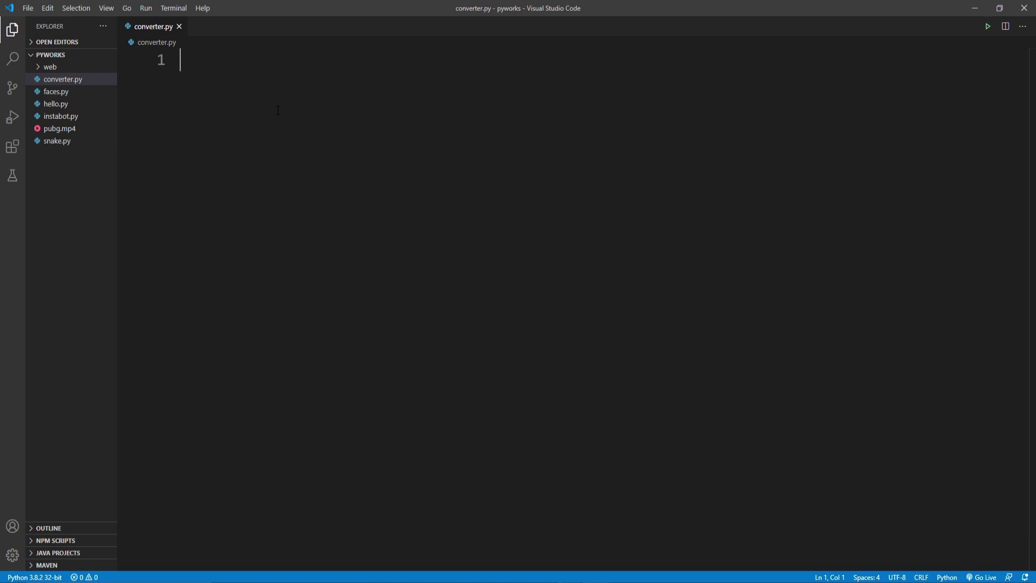
pyautogui.hotkey('alt', 'Tab')
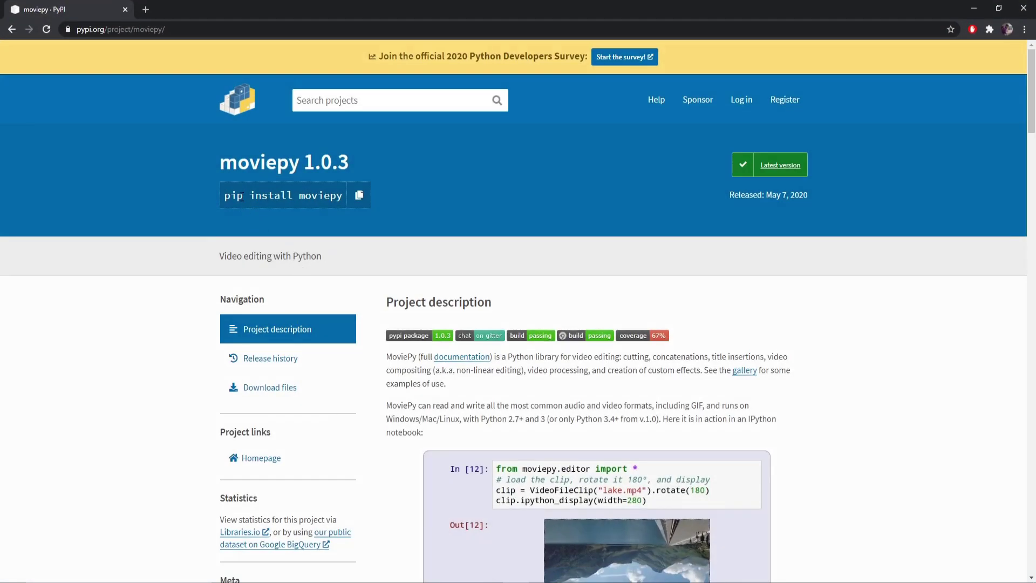
# Step: Copy the 'pip install moviepy' command and minimize Chrome to return to the editor
pyautogui.click(359, 195)
pyautogui.click(974, 9)
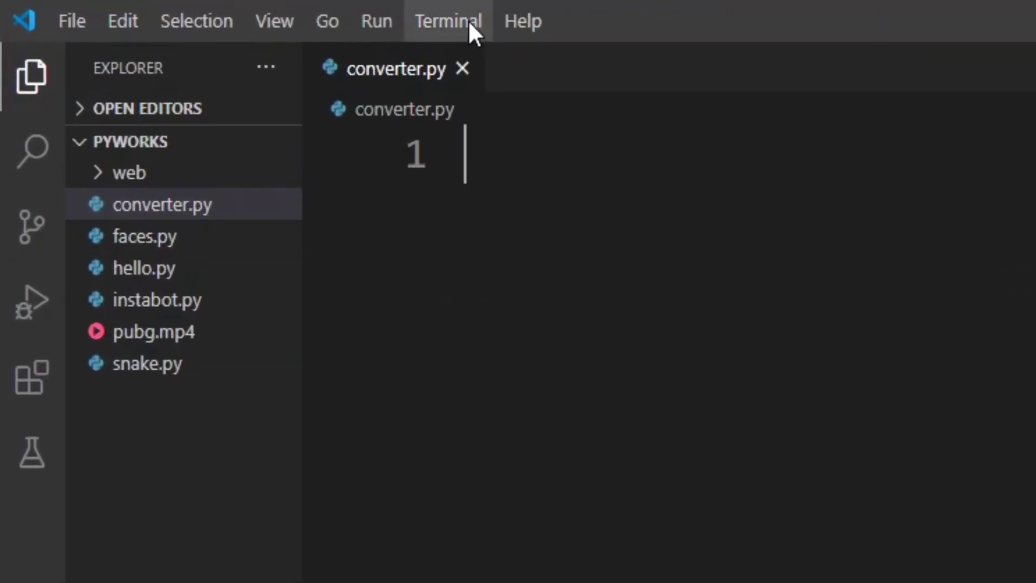
# Step: Run 'pip install moviepy' in a new terminal; requirements are already satisfied
pyautogui.click(469, 20)
pyautogui.click(494, 71)
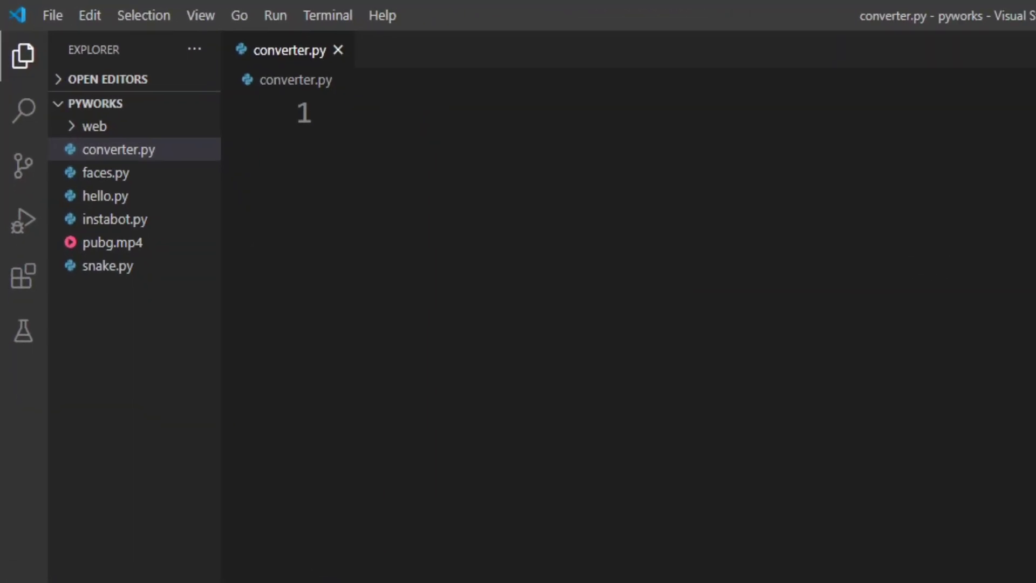
pyautogui.write('pip install moviepy')
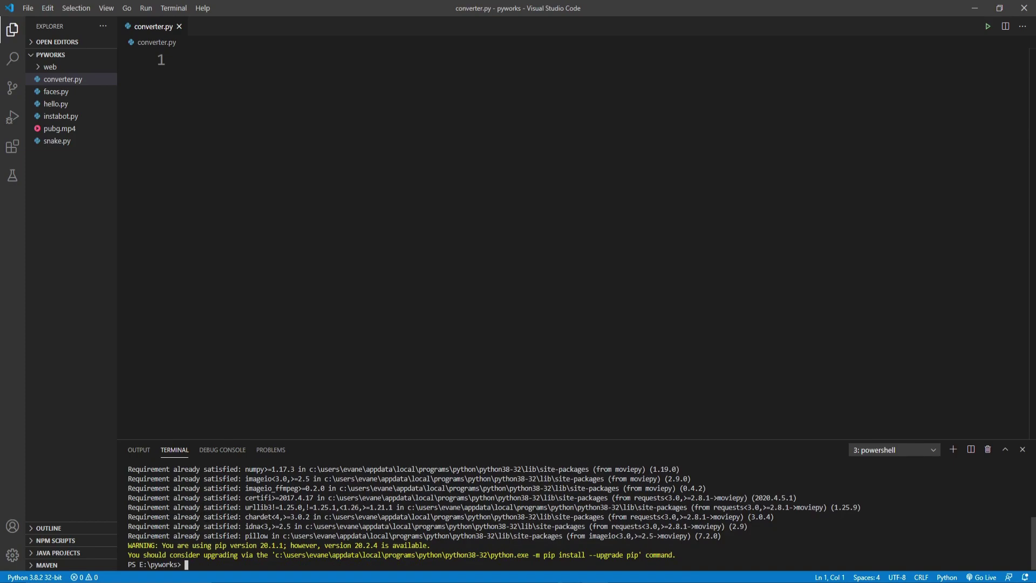
# Step: Close the terminal and write 'import moviepy.editor' and 'from tkinter.filedialog import *'
pyautogui.click(1024, 450)
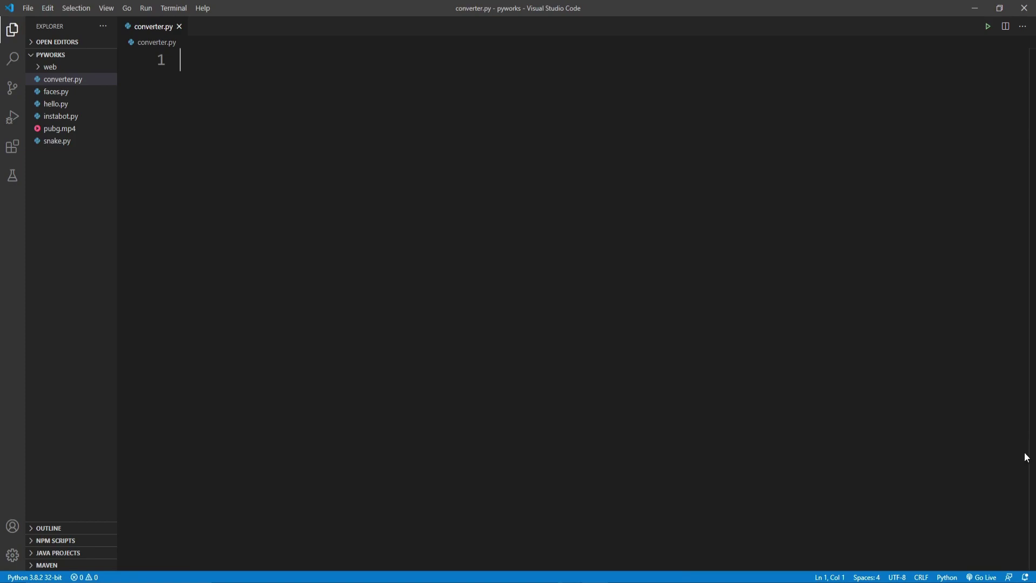
pyautogui.write('i')
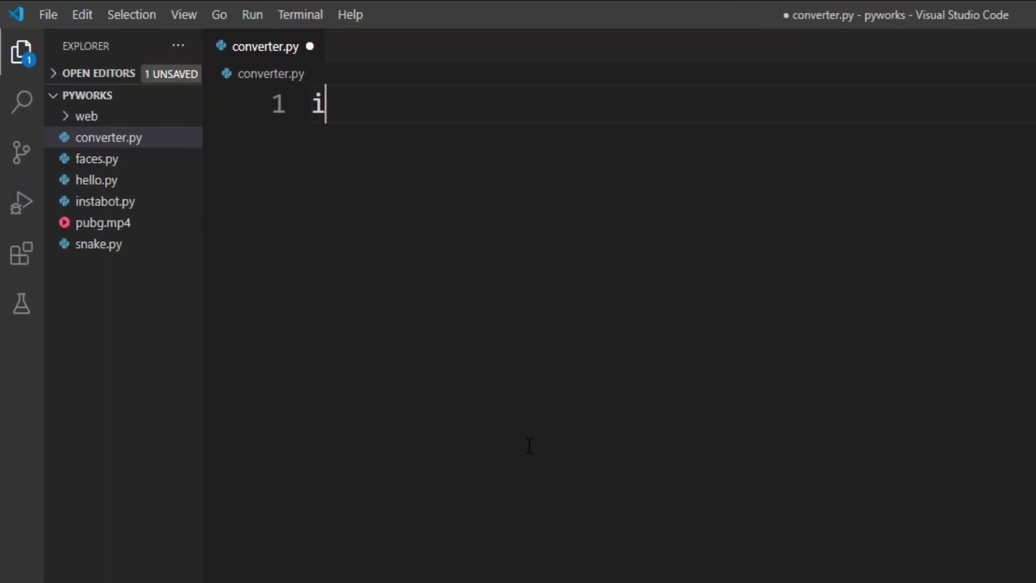
pyautogui.write('mport ')
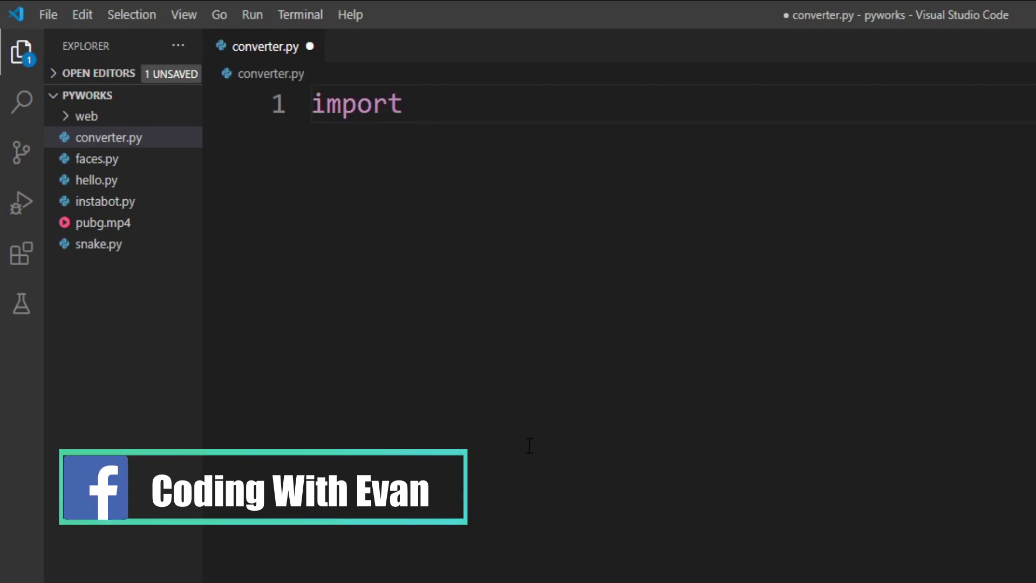
pyautogui.write('movie')
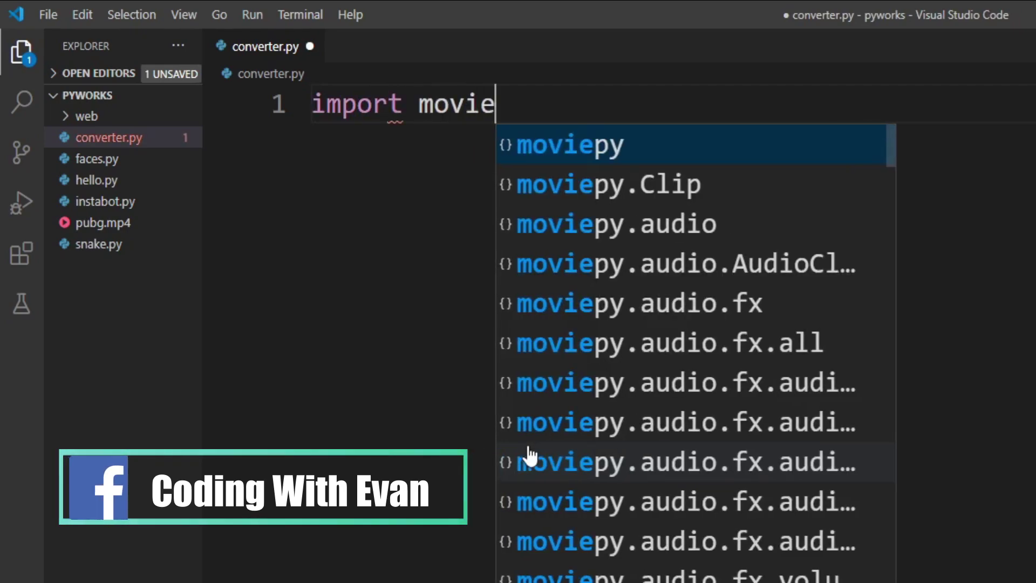
pyautogui.write('py.edit')
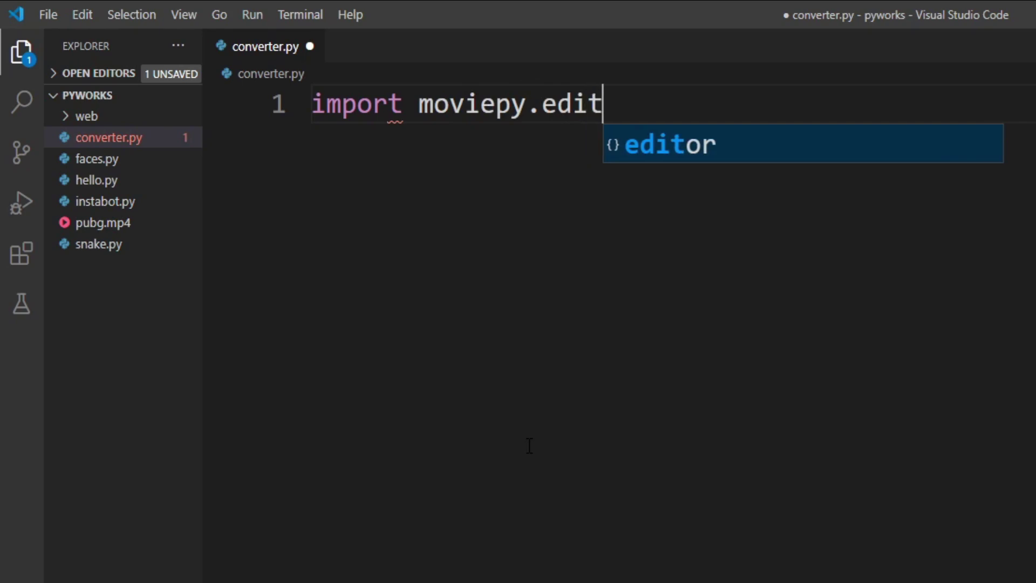
pyautogui.write('or')
pyautogui.press('Return')
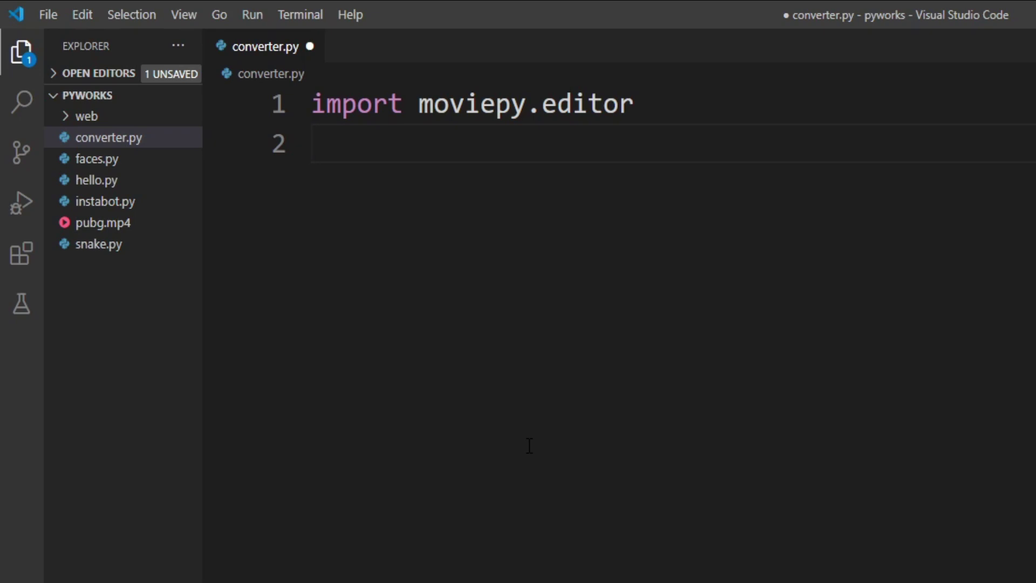
pyautogui.write('fr')
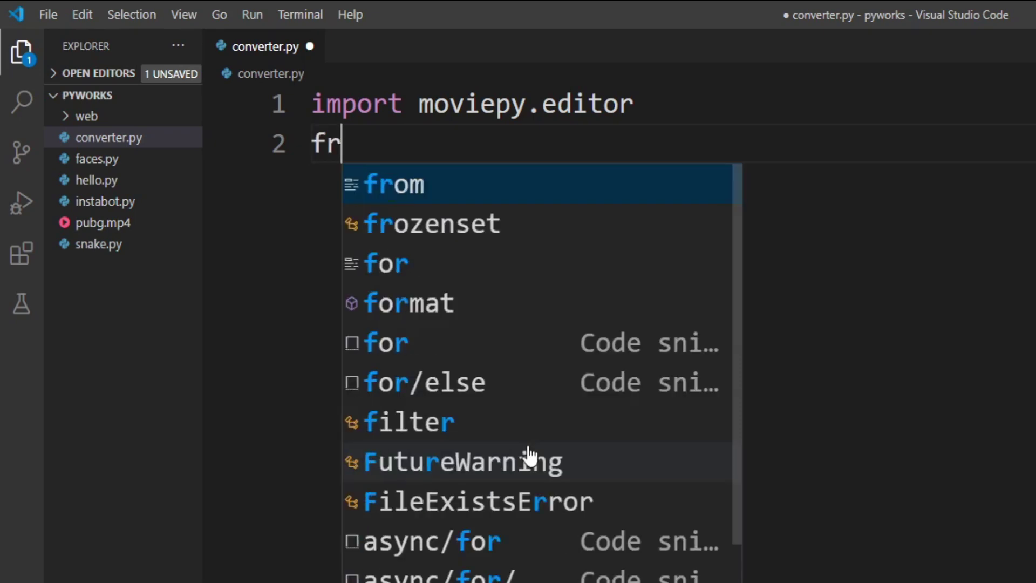
pyautogui.write('om tkinter')
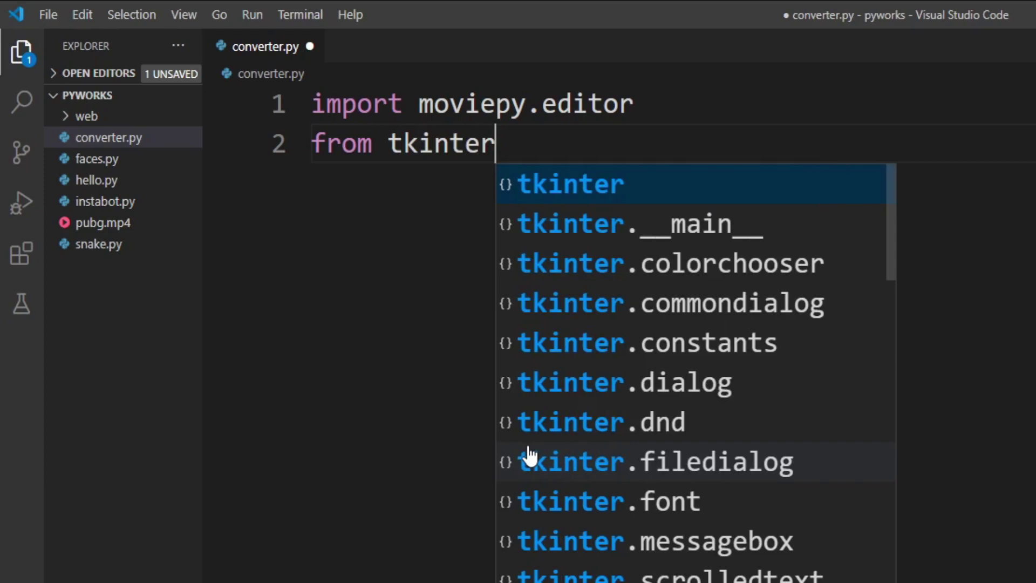
pyautogui.write('.fil')
pyautogui.press('Tab')
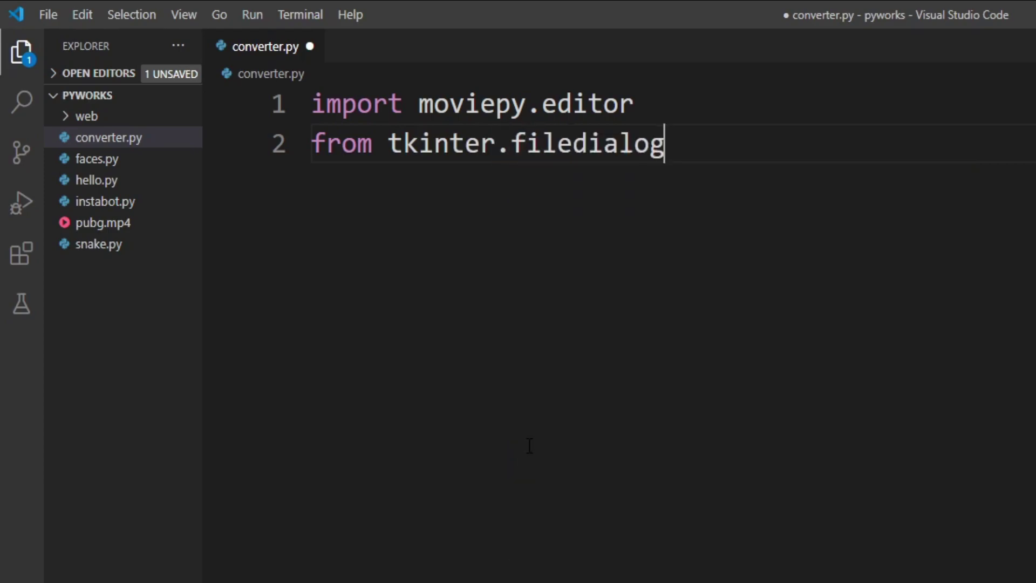
pyautogui.write(' import ')
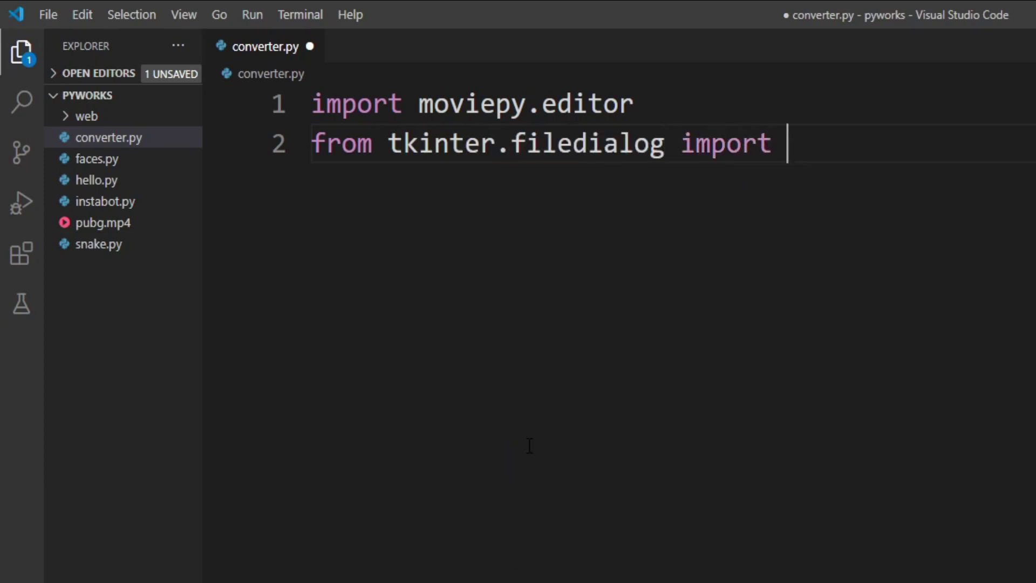
pyautogui.write('*')
pyautogui.press('Return')
pyautogui.press('Return')
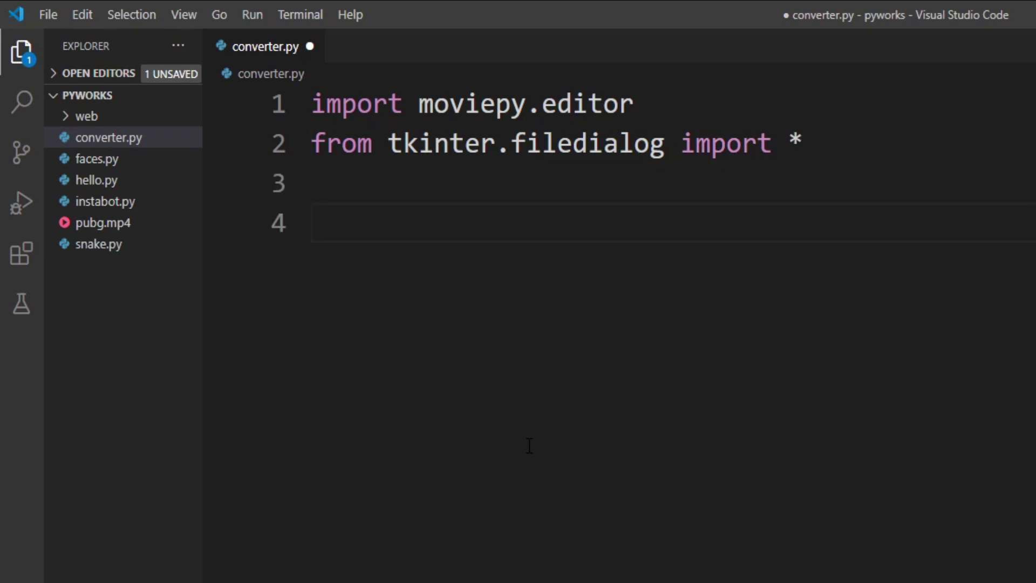
pyautogui.write('video')
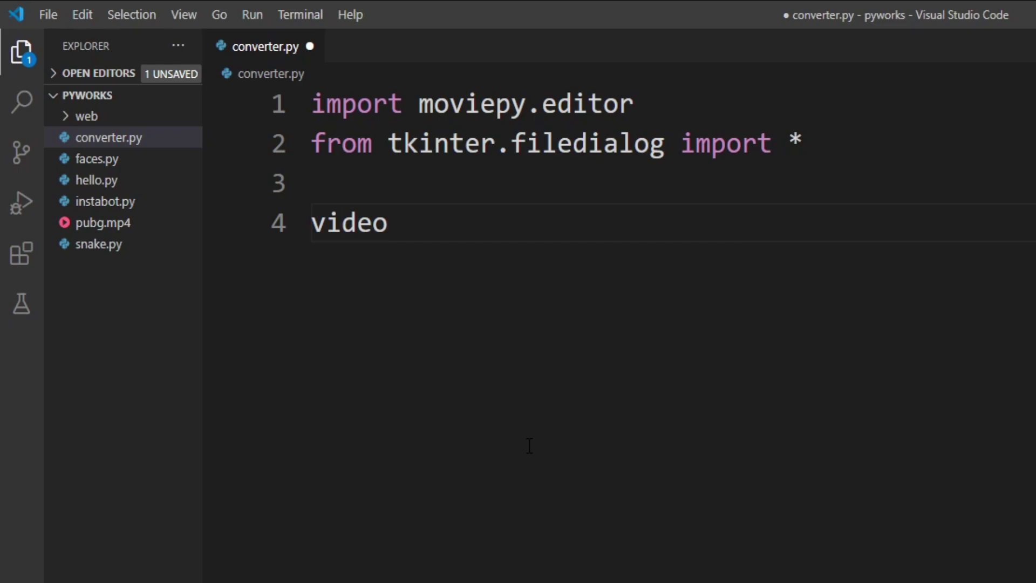
pyautogui.write(' = ')
pyautogui.write('askope')
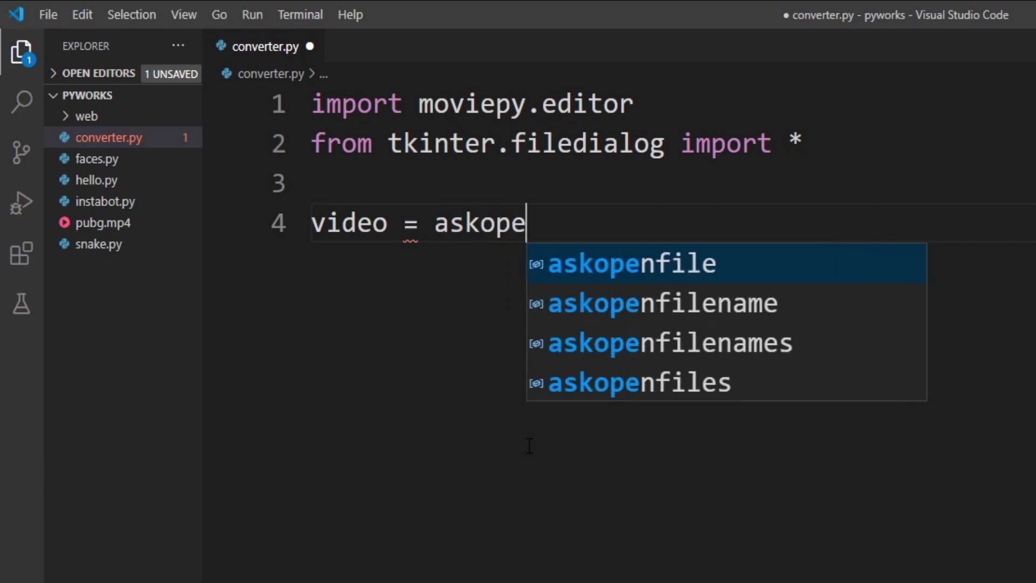
pyautogui.write('nfile')
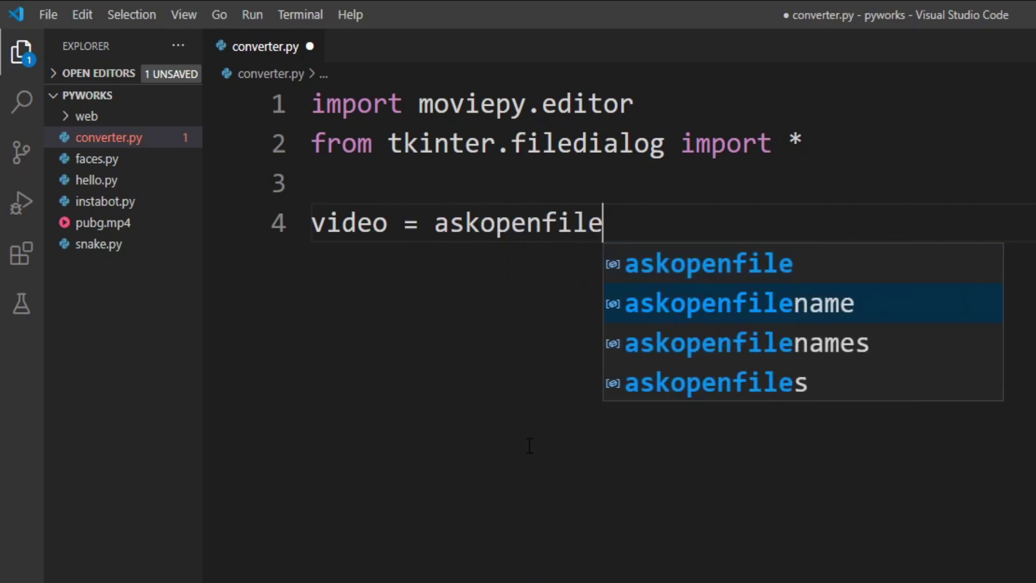
# Step: Add 'video = askopenfilename()' on line 4 to prompt for a video file
pyautogui.press('Return')
pyautogui.write('(')
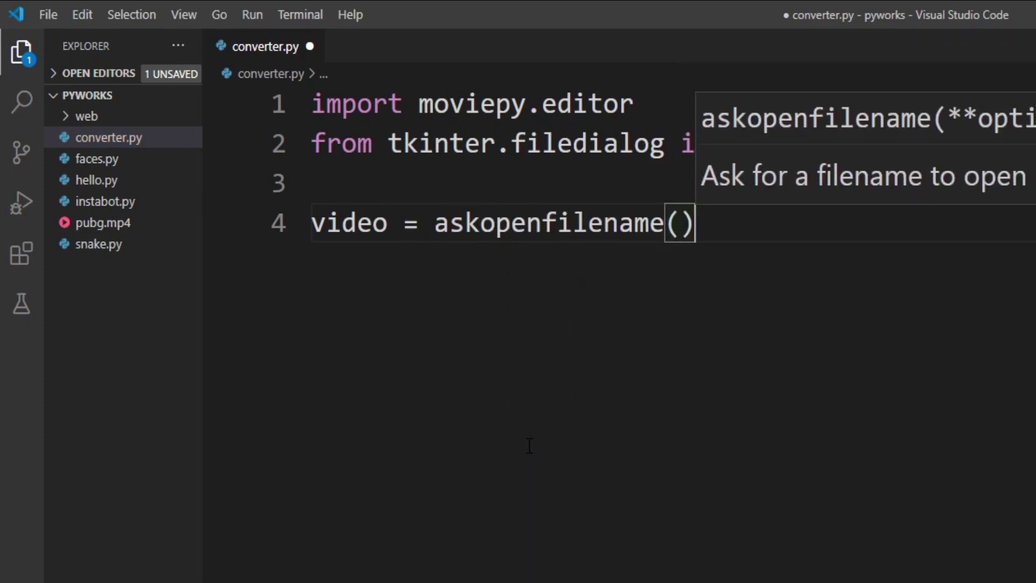
pyautogui.press('Right')
pyautogui.press('Return')
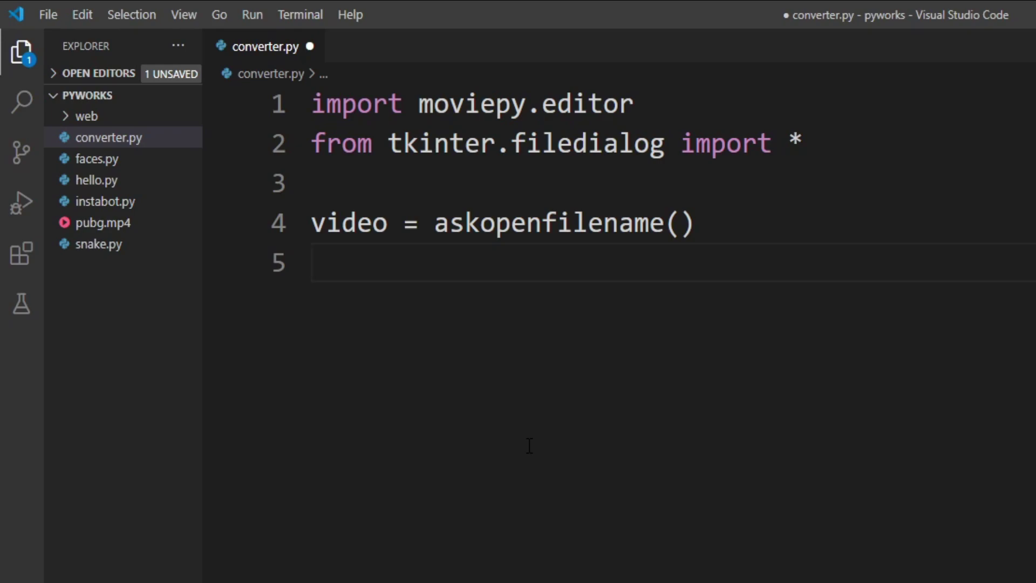
pyautogui.write('video')
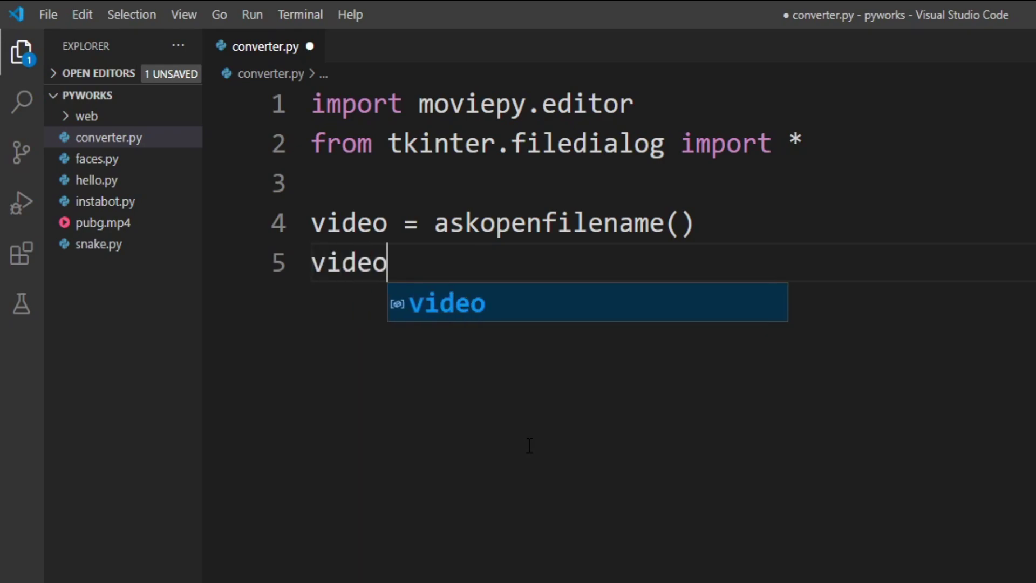
pyautogui.write(' = ')
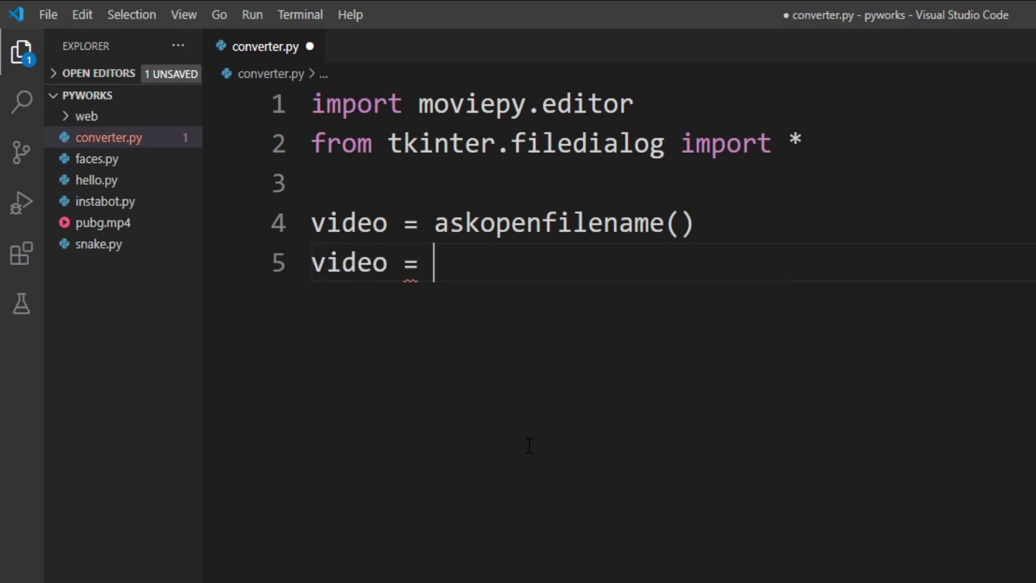
pyautogui.write('moviep')
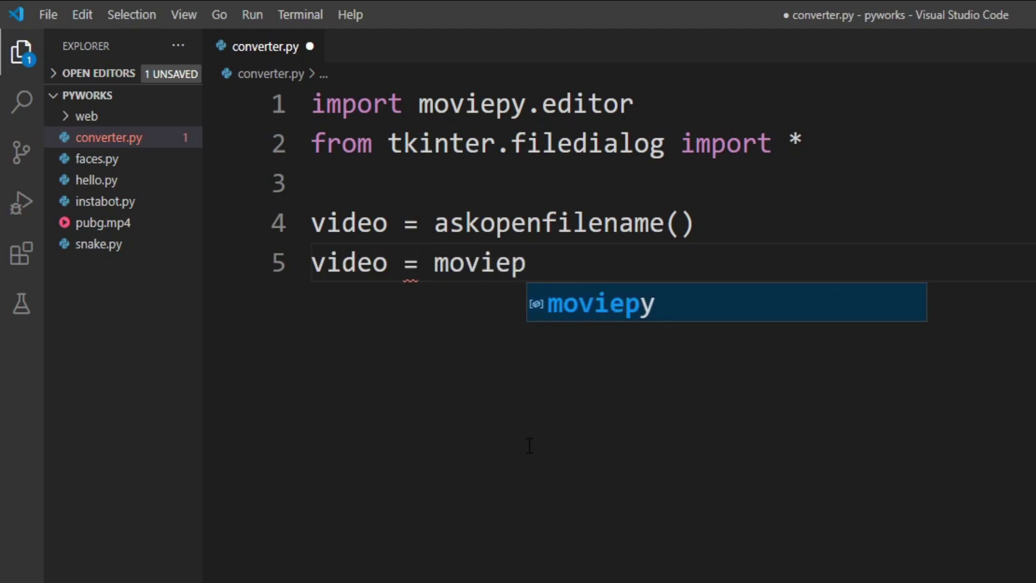
# Step: Load the chosen file with 'video = moviepy.editor.VideoFileClip(video)' on line 5
pyautogui.press('Tab')
pyautogui.write('.e')
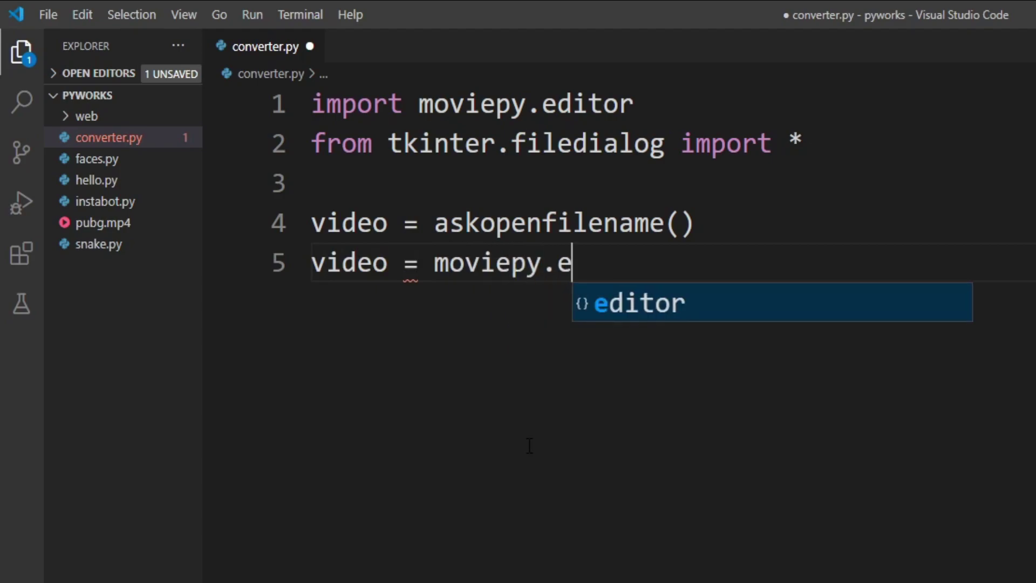
pyautogui.write('ditor')
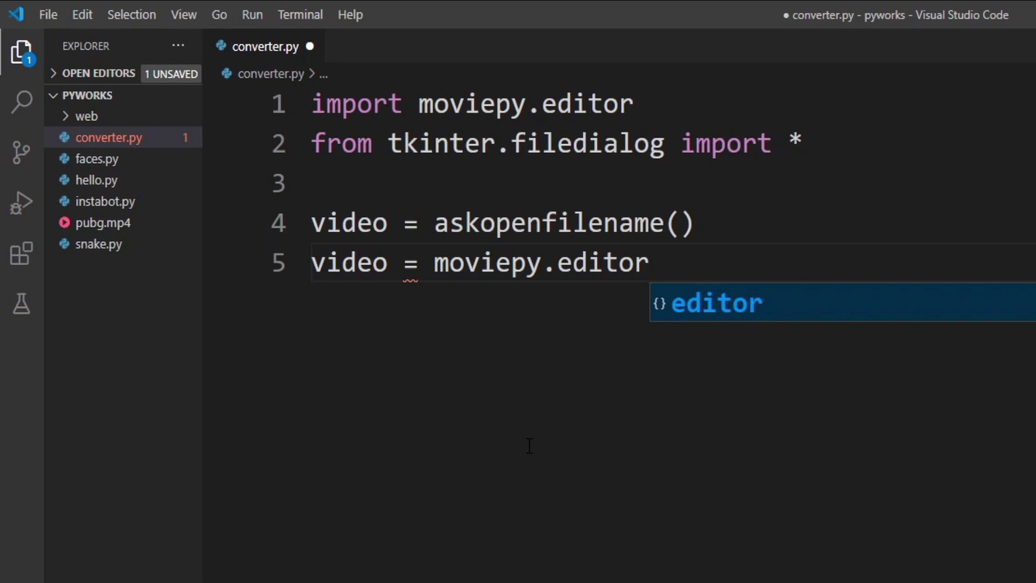
pyautogui.write('.vi')
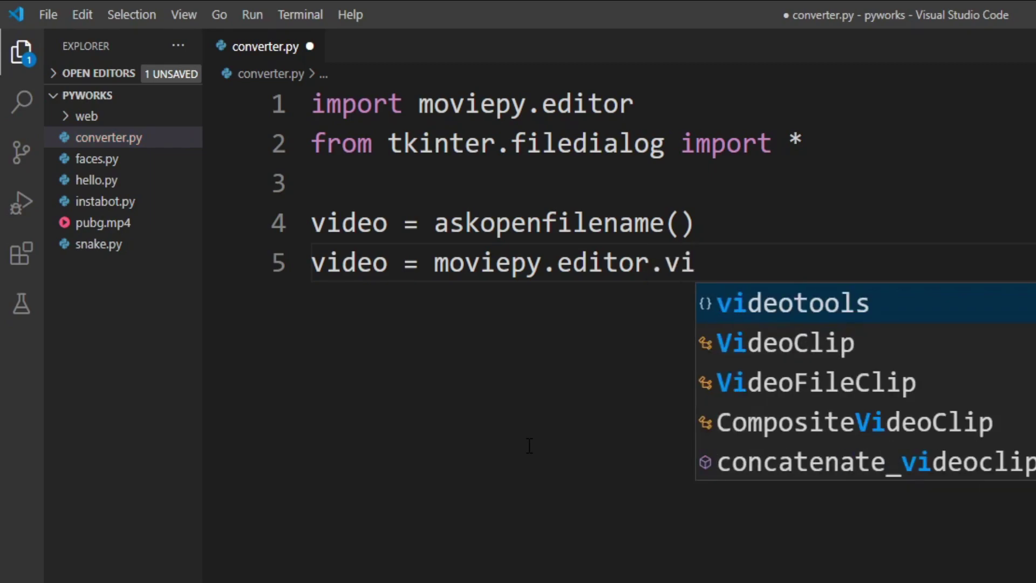
pyautogui.press('Return')
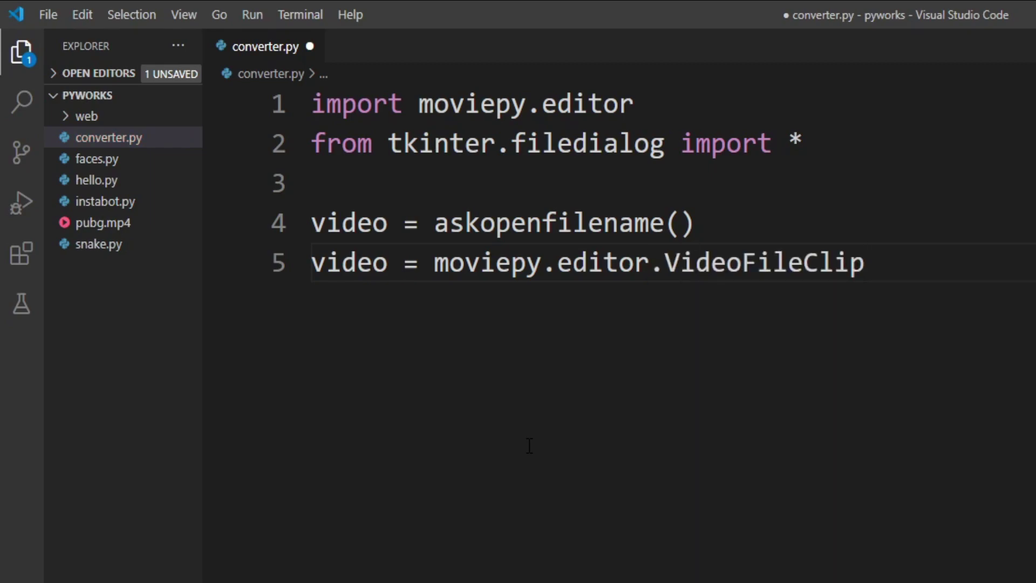
pyautogui.write('(')
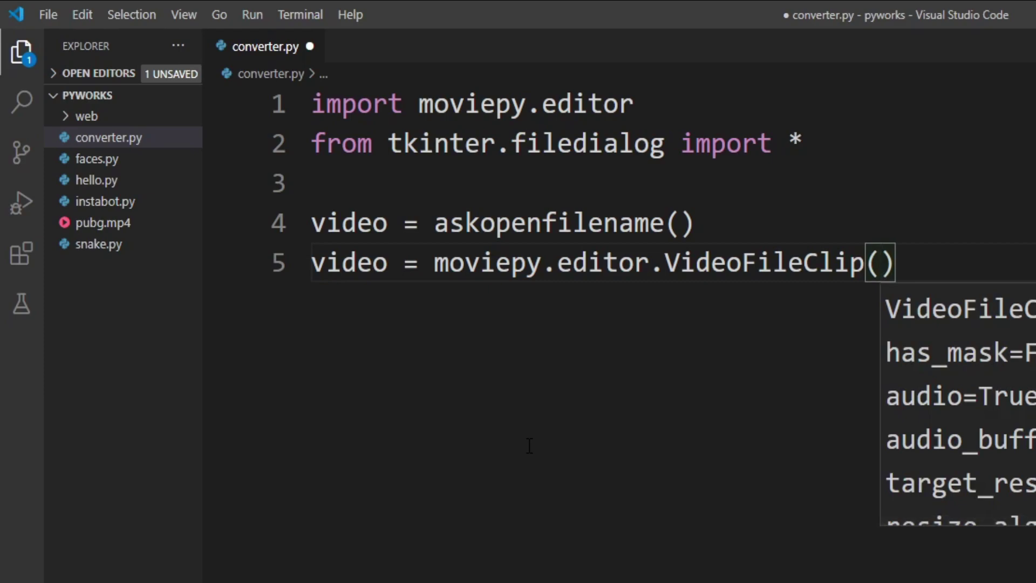
pyautogui.write('video')
pyautogui.press('Escape')
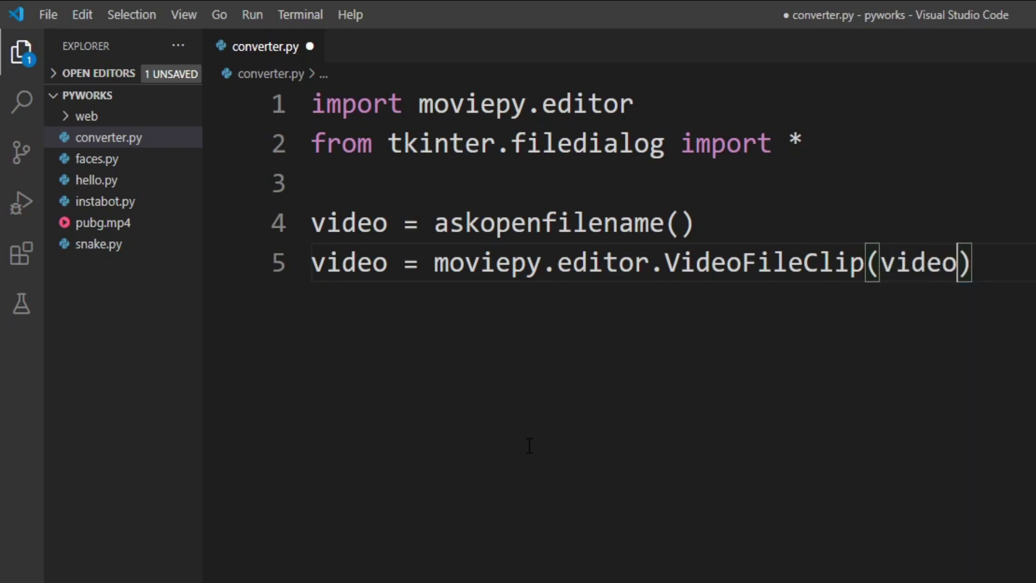
pyautogui.press('Right')
pyautogui.press('Return')
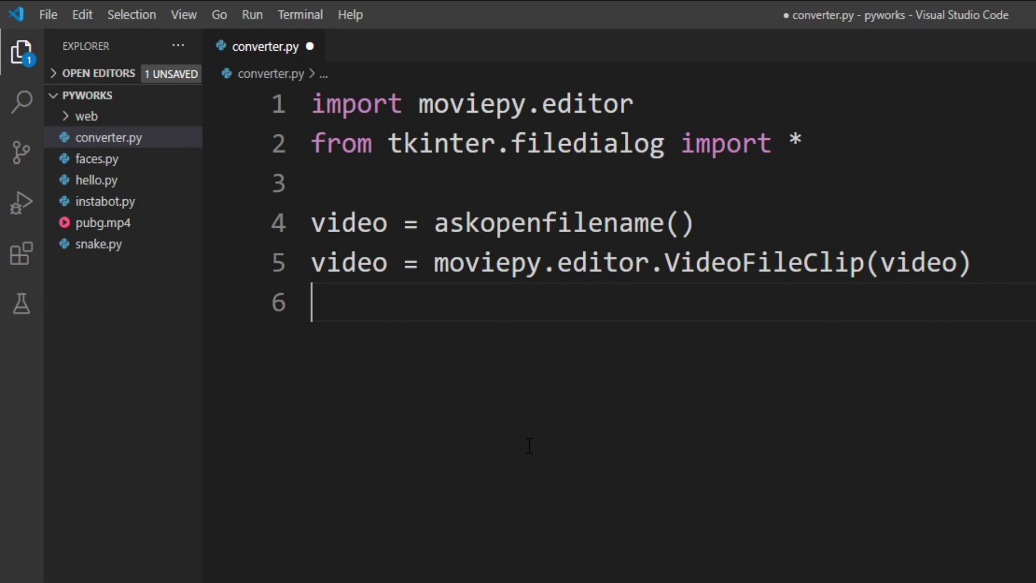
pyautogui.write('audi')
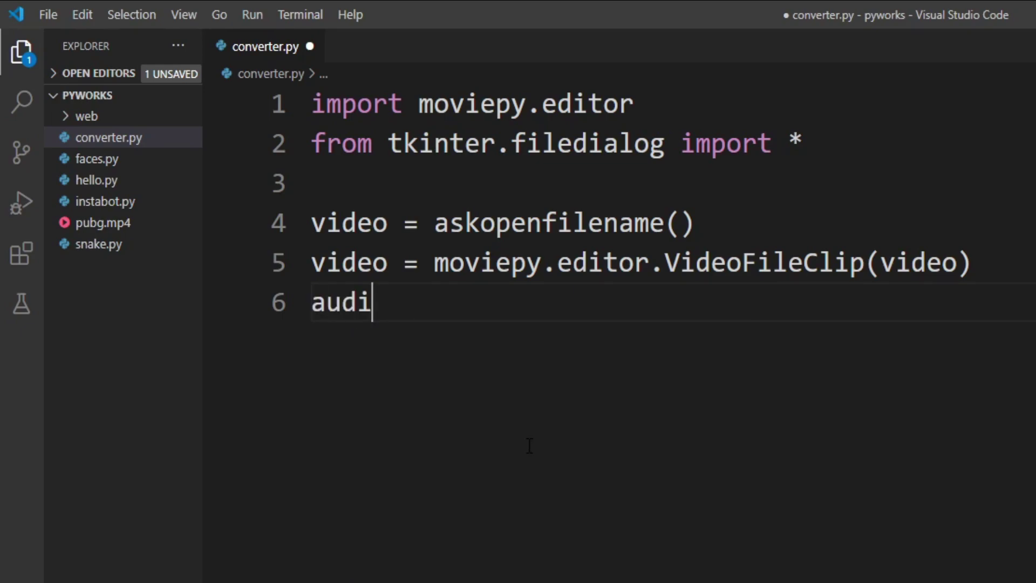
pyautogui.write('o = ')
pyautogui.write('video')
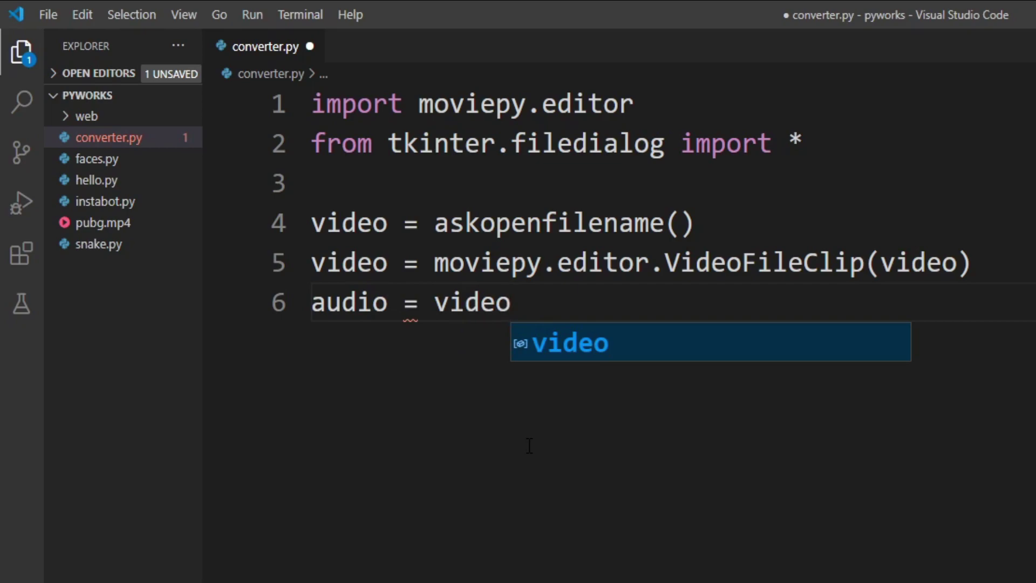
pyautogui.write('.audio')
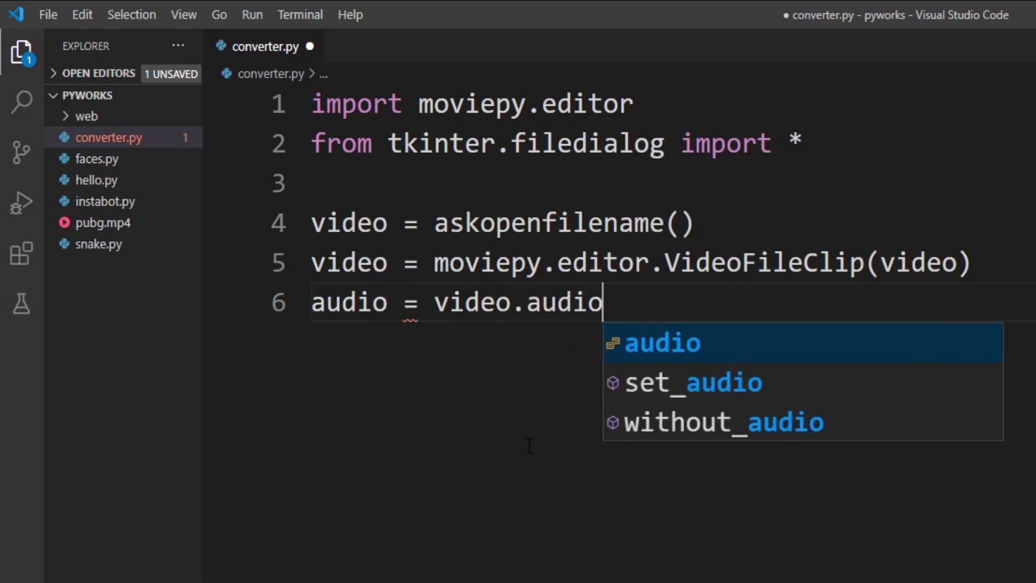
# Step: Add 'audio = video.audio', 'audio.write_audiofile("sample.mp3")' and a 'print("Completed!")' line
pyautogui.press('Escape')
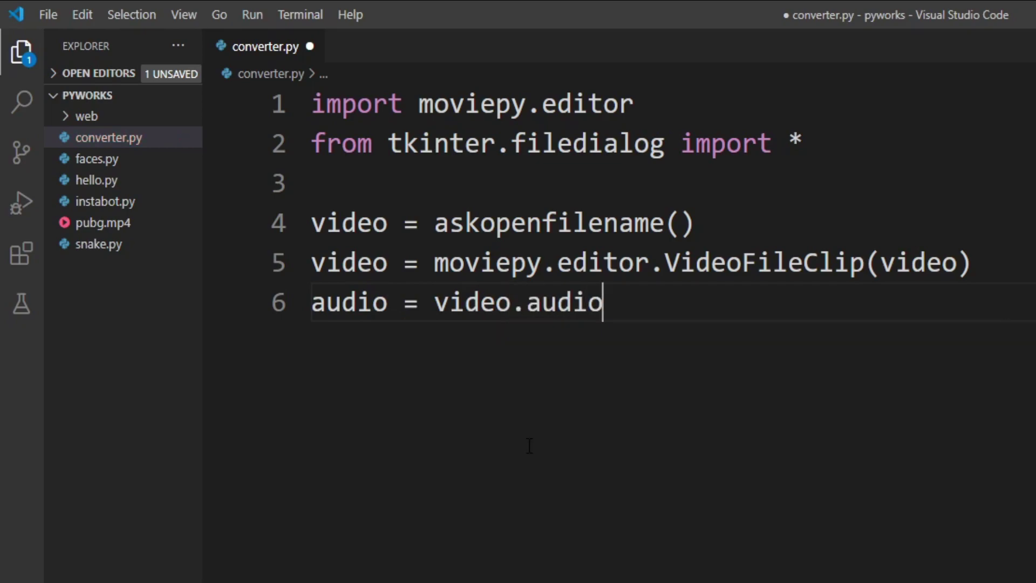
pyautogui.press('Return')
pyautogui.press('Return')
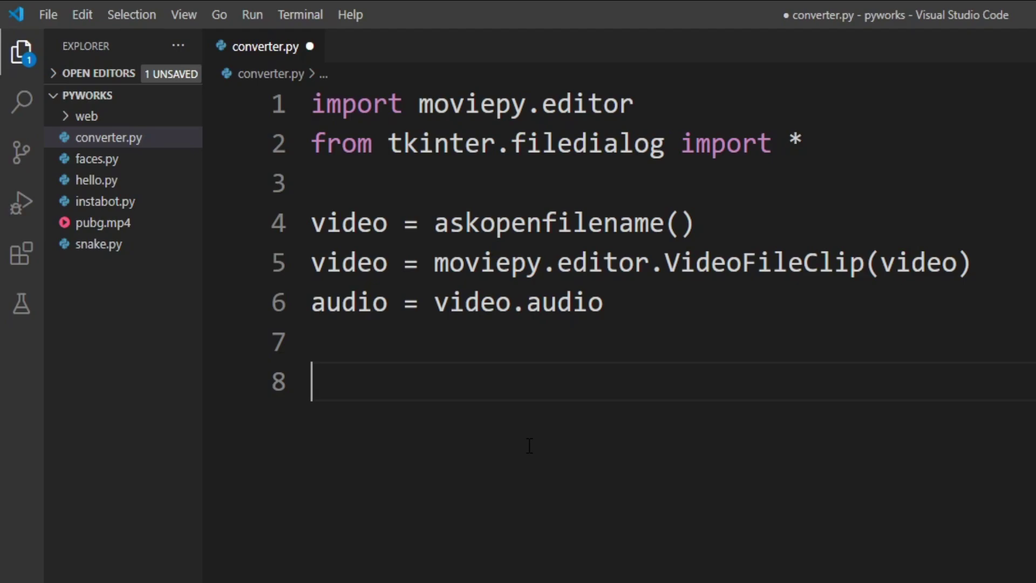
pyautogui.write('audio')
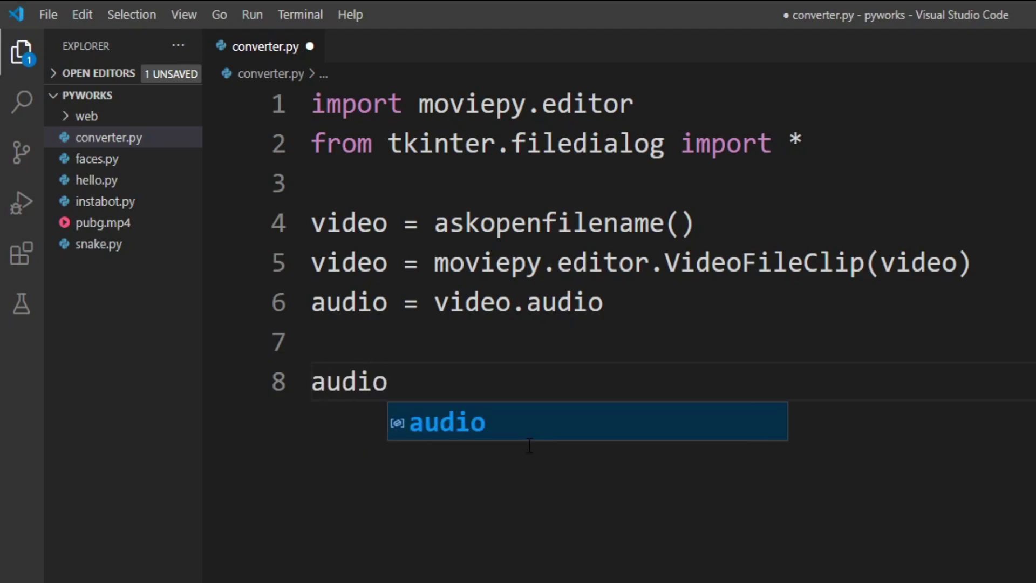
pyautogui.write('.wr')
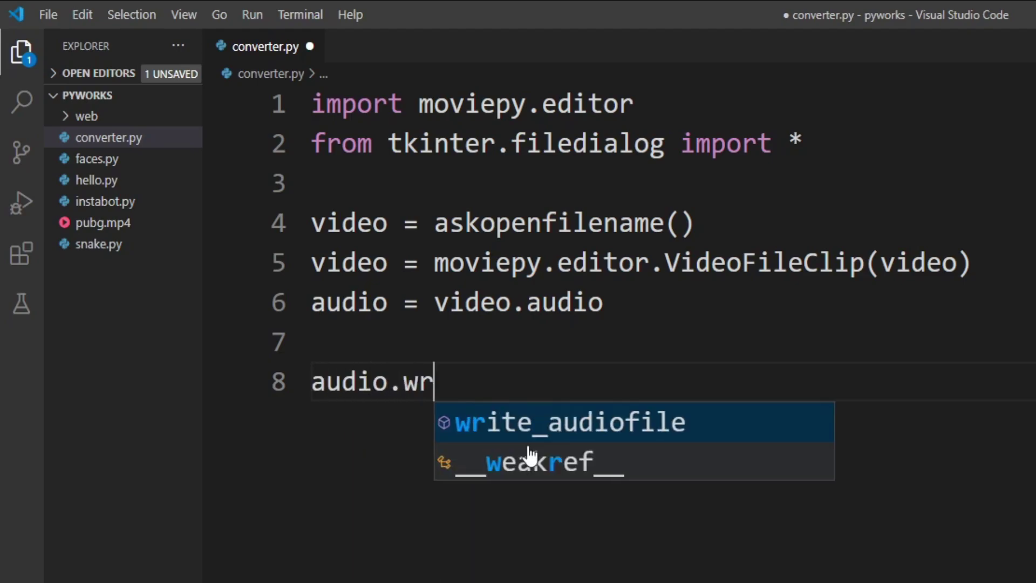
pyautogui.press('Tab')
pyautogui.write('(')
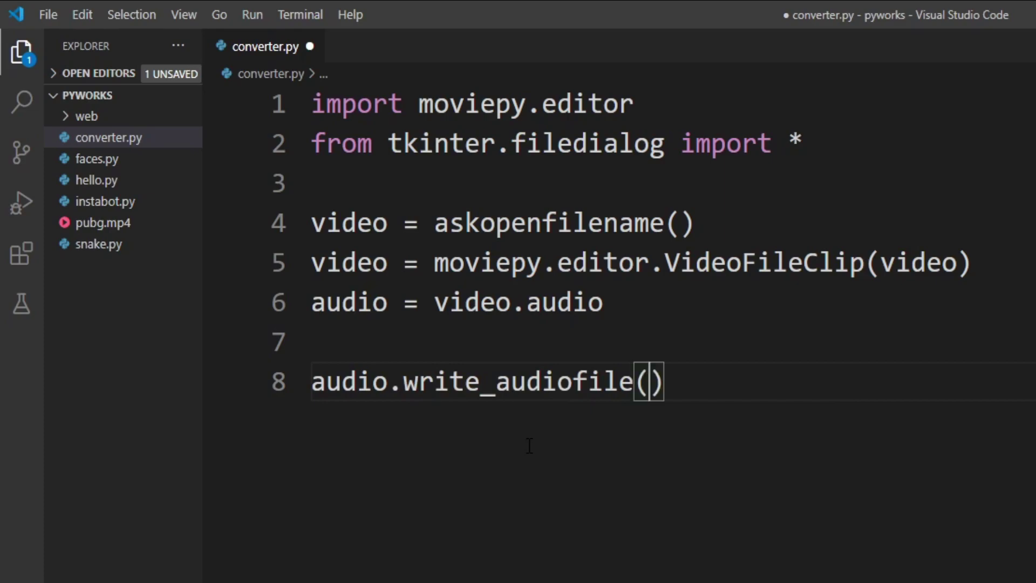
pyautogui.write('"')
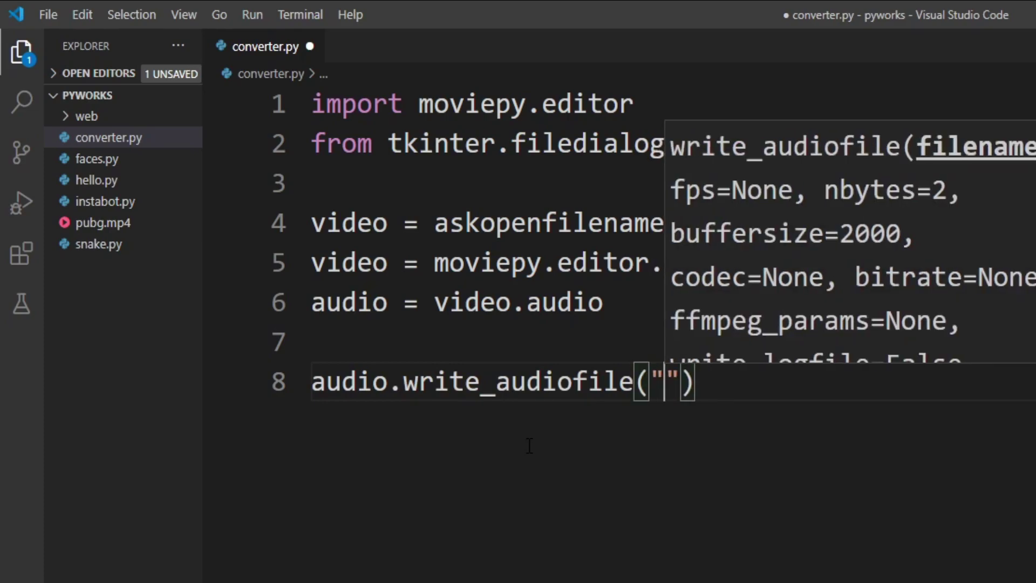
pyautogui.write('sample')
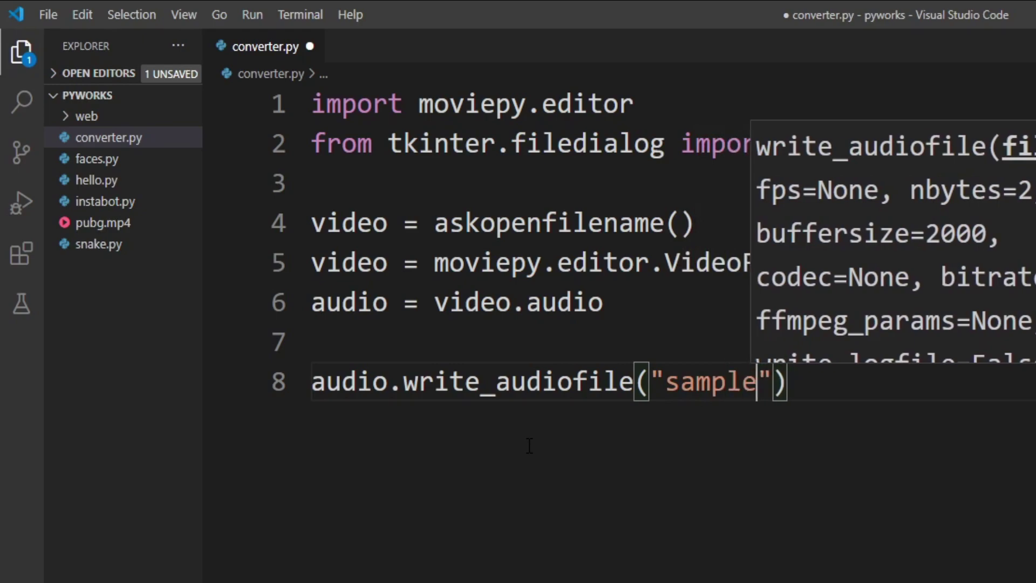
pyautogui.write('.m')
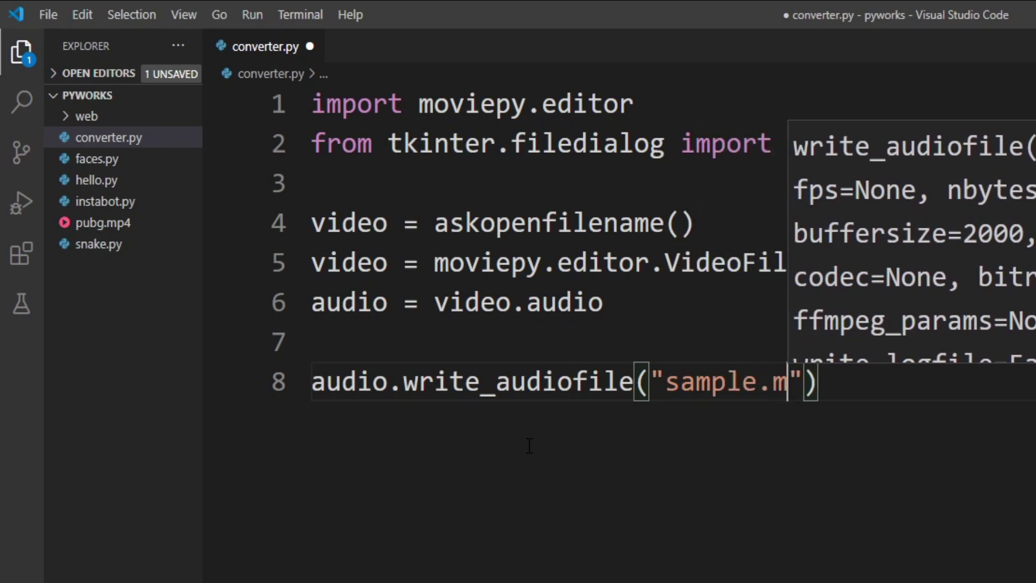
pyautogui.write('p3')
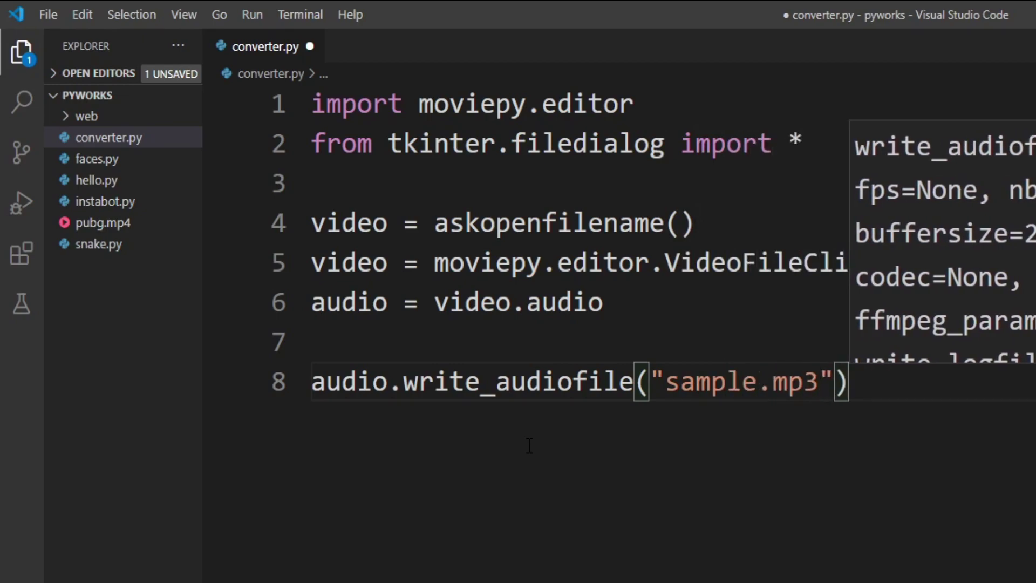
pyautogui.press('End')
pyautogui.press('Return')
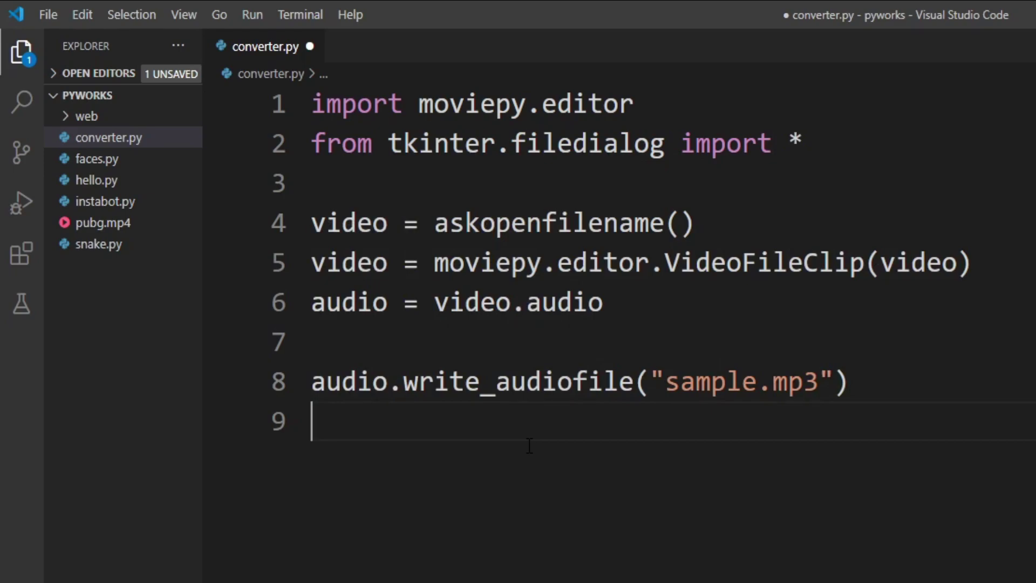
pyautogui.write('print')
pyautogui.press('Escape')
pyautogui.write('(')
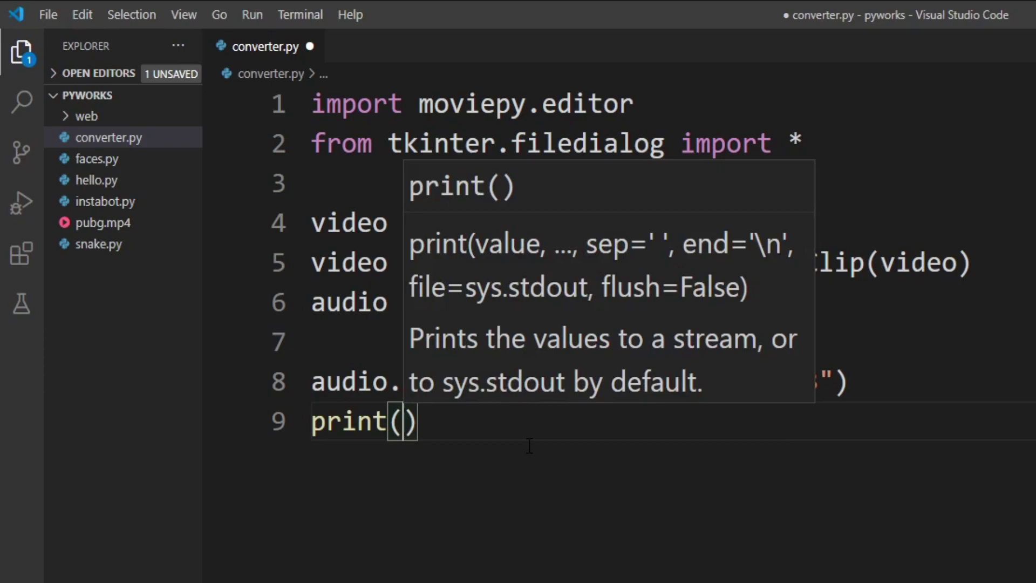
pyautogui.write('"Co')
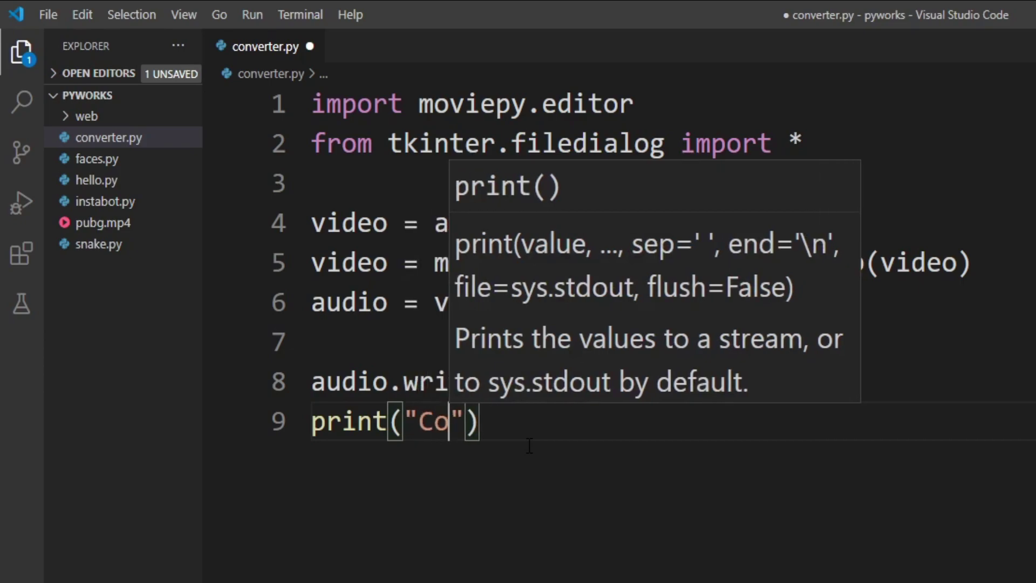
pyautogui.write('mpleted!')
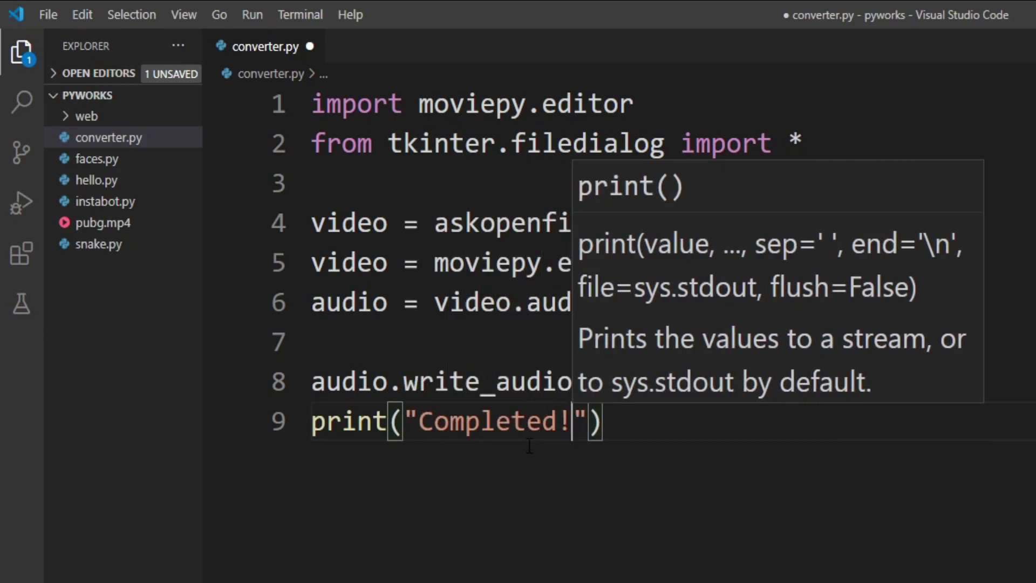
# Step: Save and run converter.py, then preview pubg.mp4 from the Open dialog
pyautogui.click(700, 431)
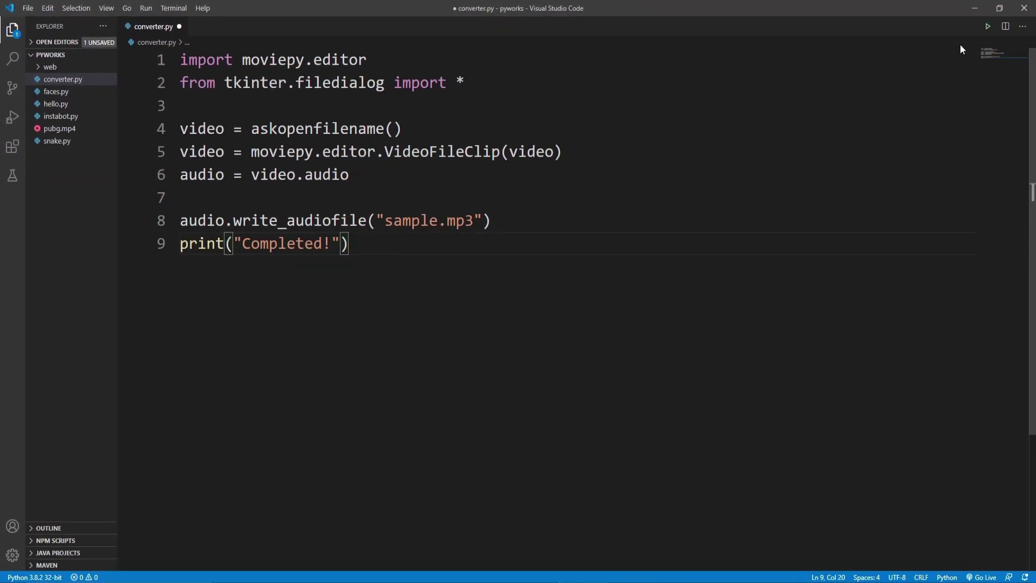
pyautogui.click(987, 25)
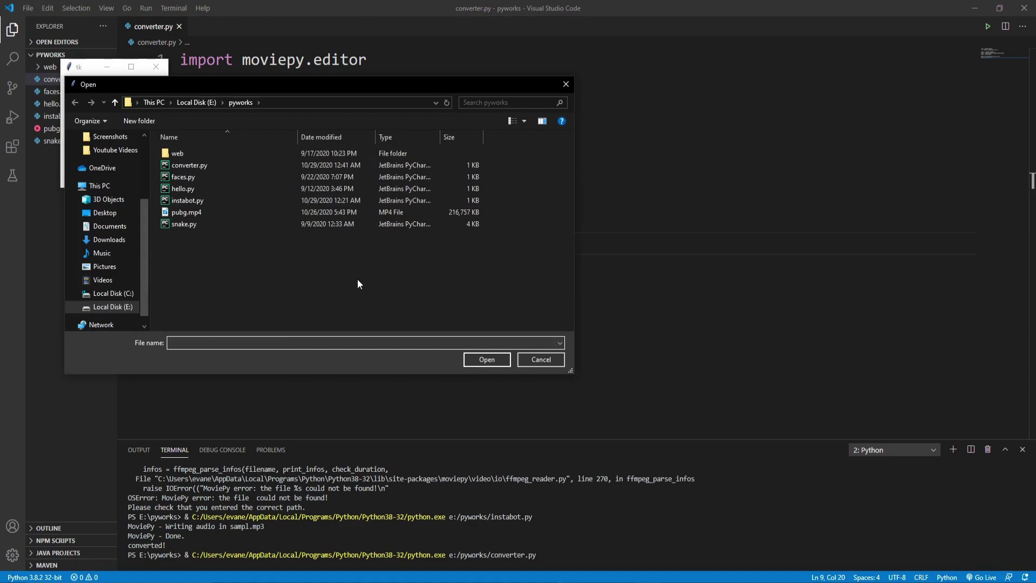
pyautogui.click(184, 214)
pyautogui.rightClick(186, 212)
pyautogui.click(217, 235)
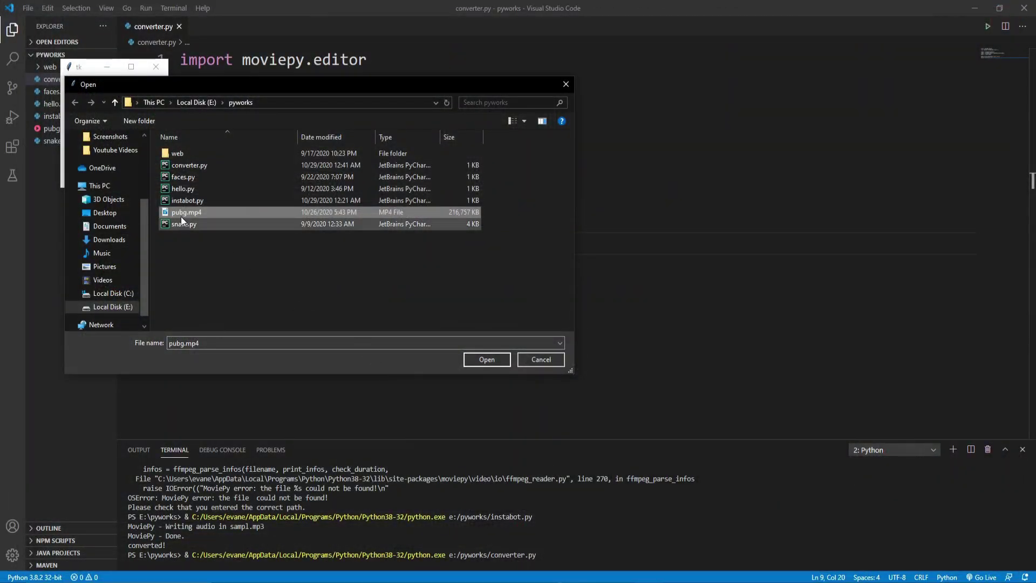
# Step: Cancel the accidental rename and open pubg.mp4 to start the conversion
pyautogui.click(181, 216)
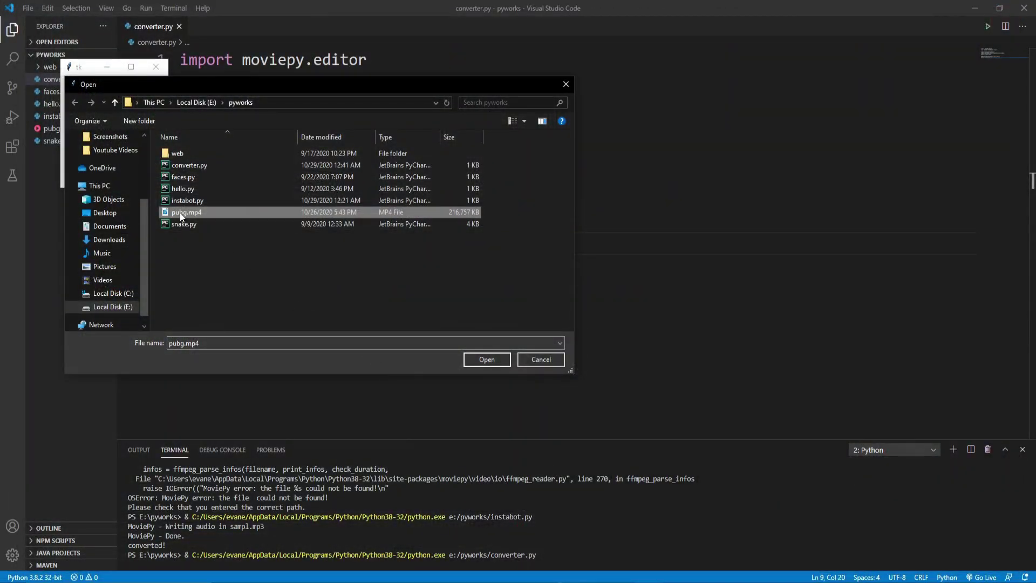
pyautogui.click(486, 358)
pyautogui.click(485, 362)
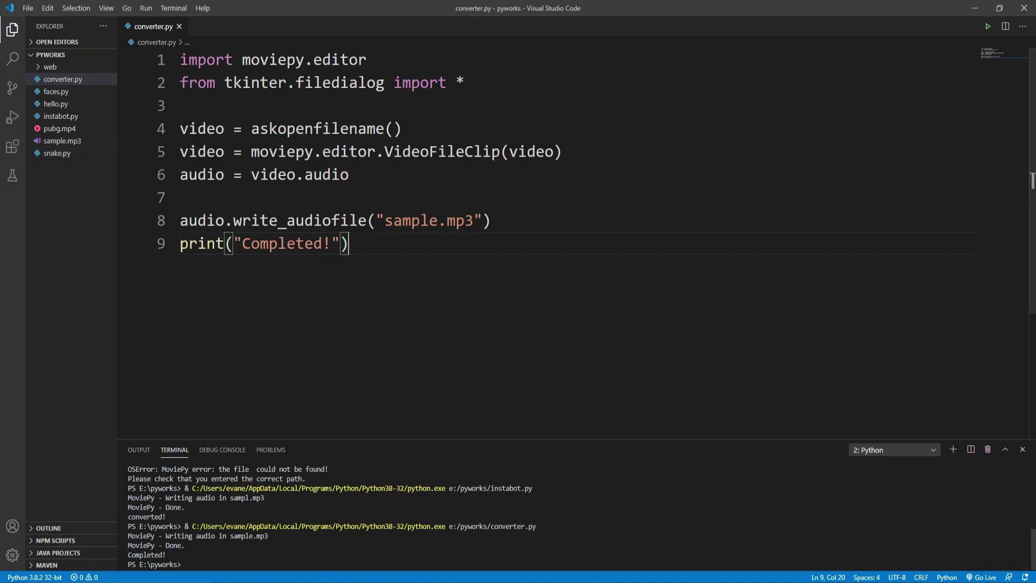
# Step: Once the terminal shows Completed!, switch to the pyworks folder in File Explorer
pyautogui.hotkey('alt', 'Tab')
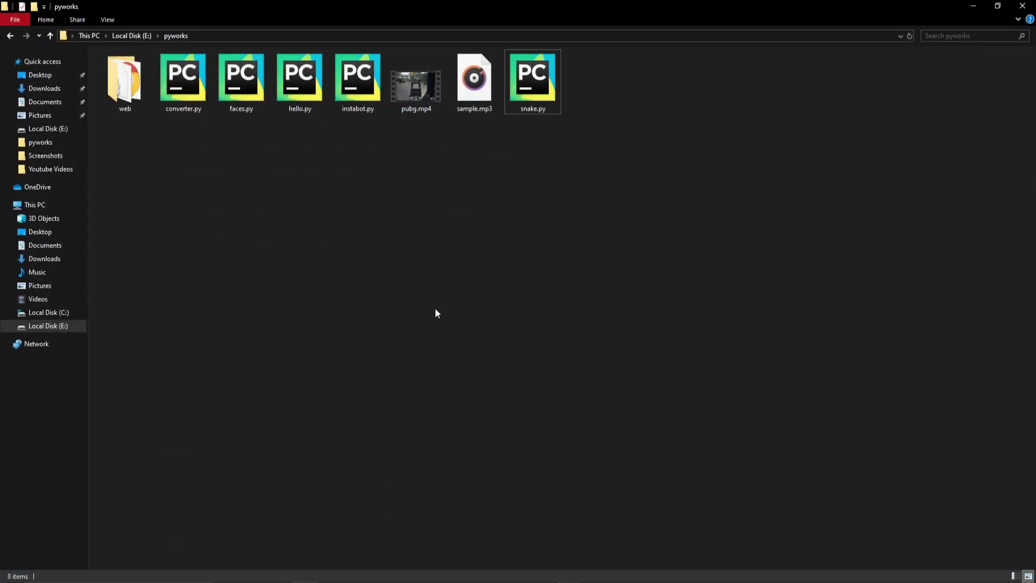
# Step: Play sample.mp3 in Groove Music, skip ahead to about 0:27, then close the player
pyautogui.doubleClick(484, 96)
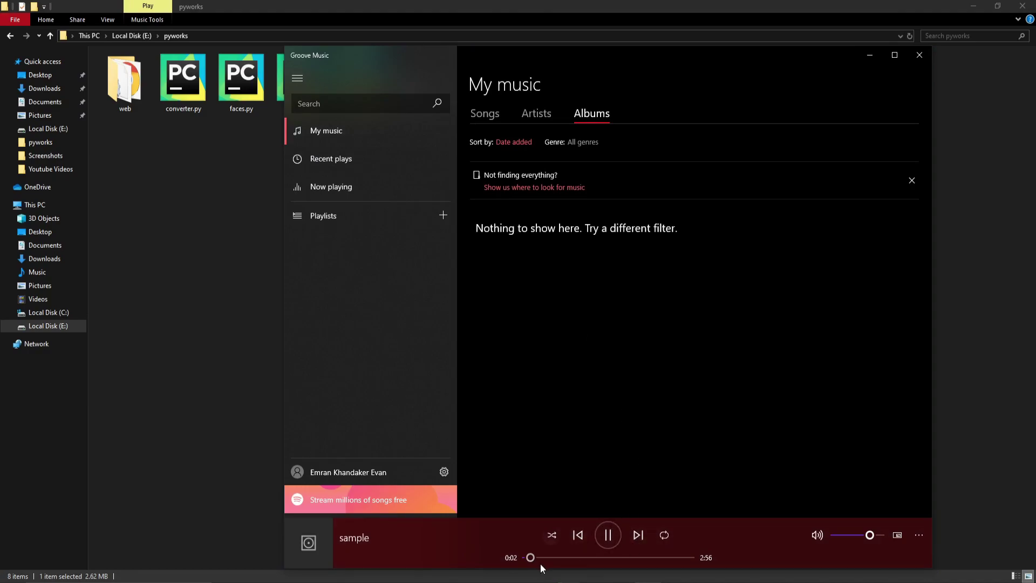
pyautogui.moveTo(530, 557); pyautogui.dragTo(553, 557)
pyautogui.click(919, 55)
# Step: Deselect sample.mp3 and switch back to converter.py in Visual Studio Code
pyautogui.click(503, 368)
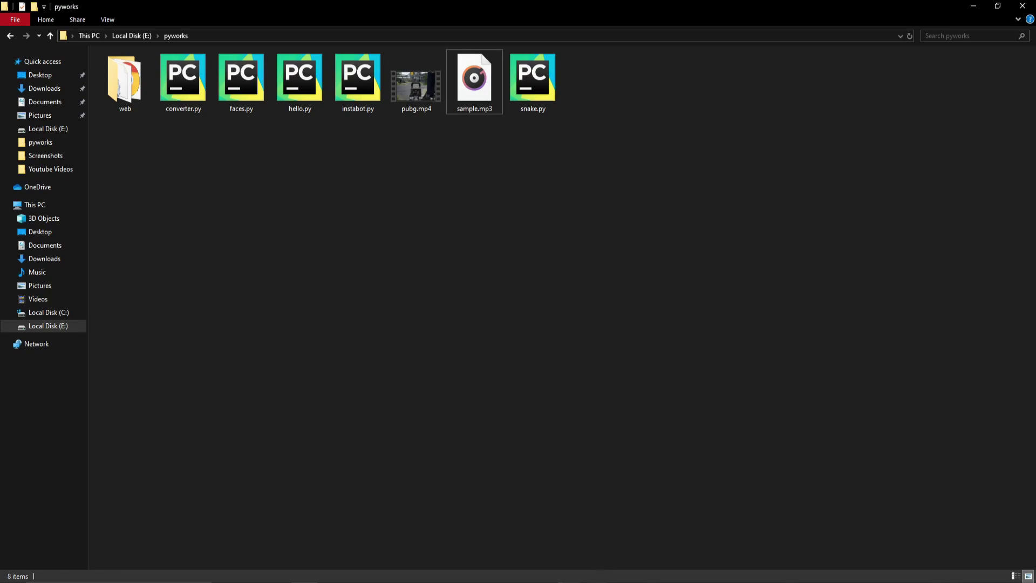
pyautogui.hotkey('alt', 'Tab')
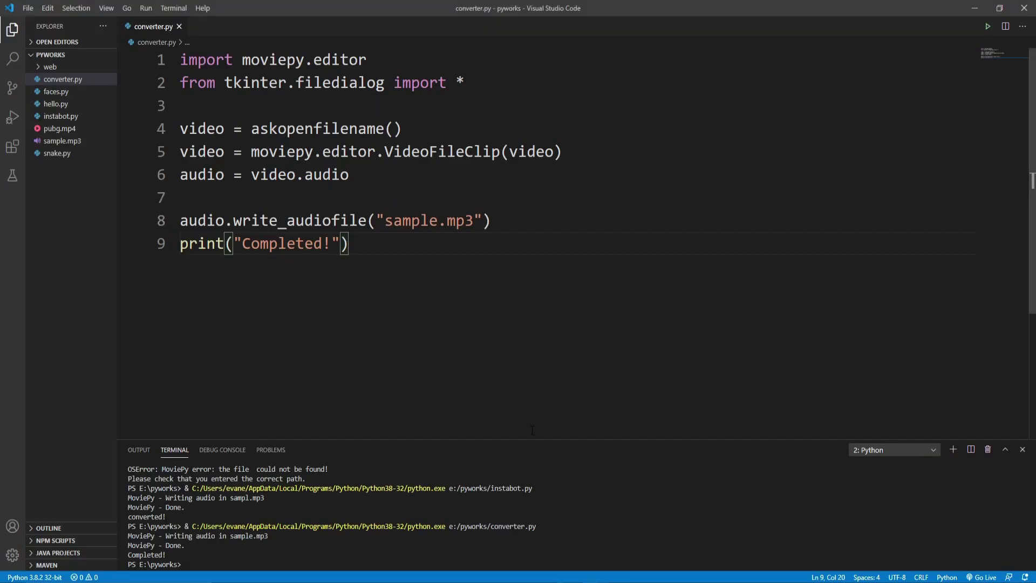